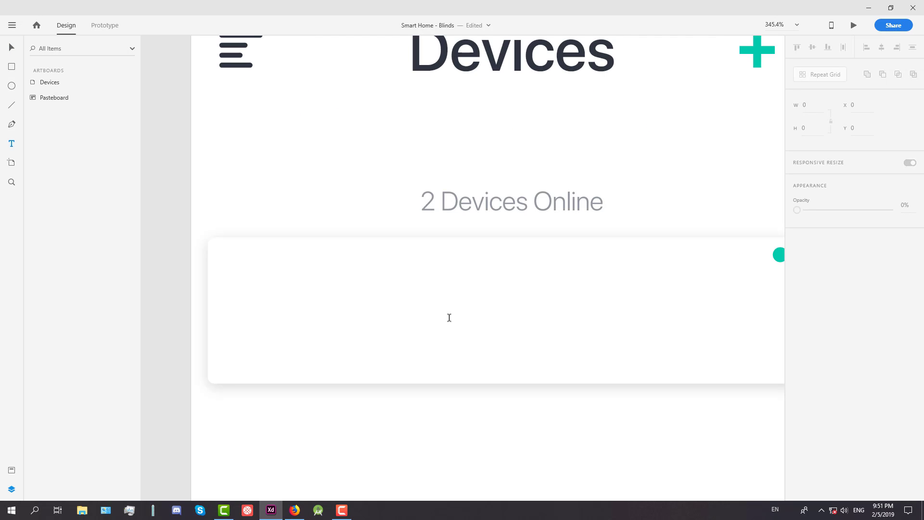
Step: Add a dark 'Bedroom Blinds' title at font size 22 inside the card
{"action": "left_click", "coordinate": [443, 314]}
{"action": "type", "text": "B"}
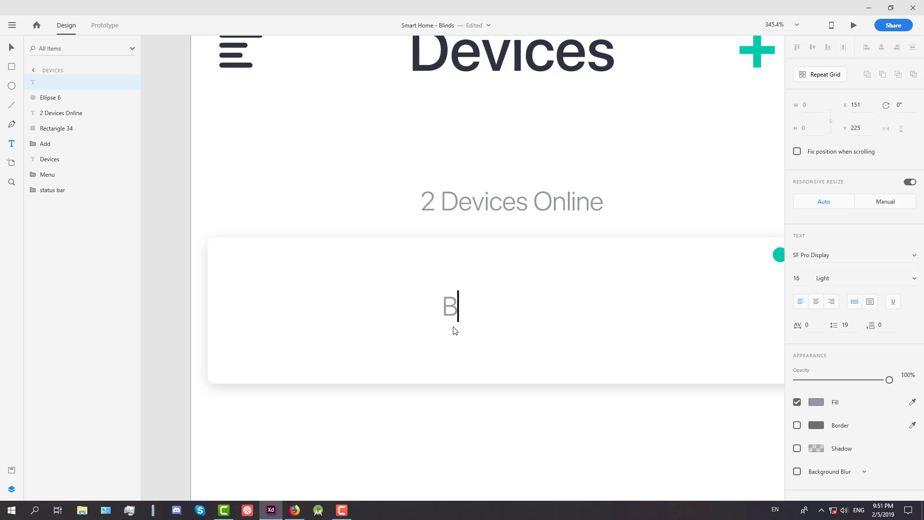
{"action": "type", "text": "edroom Blinds"}
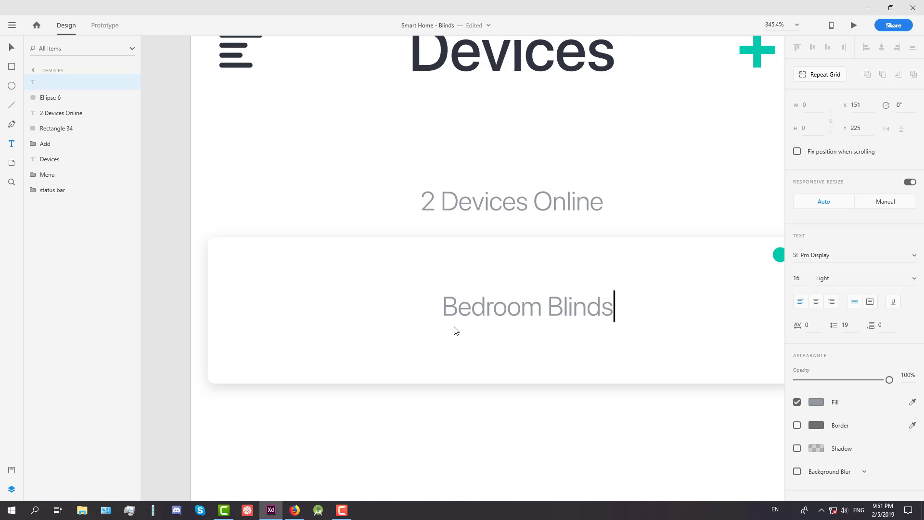
{"action": "key", "text": "Escape"}
{"action": "scroll", "coordinate": [522, 302], "scroll_direction": "down", "scroll_amount": 3}
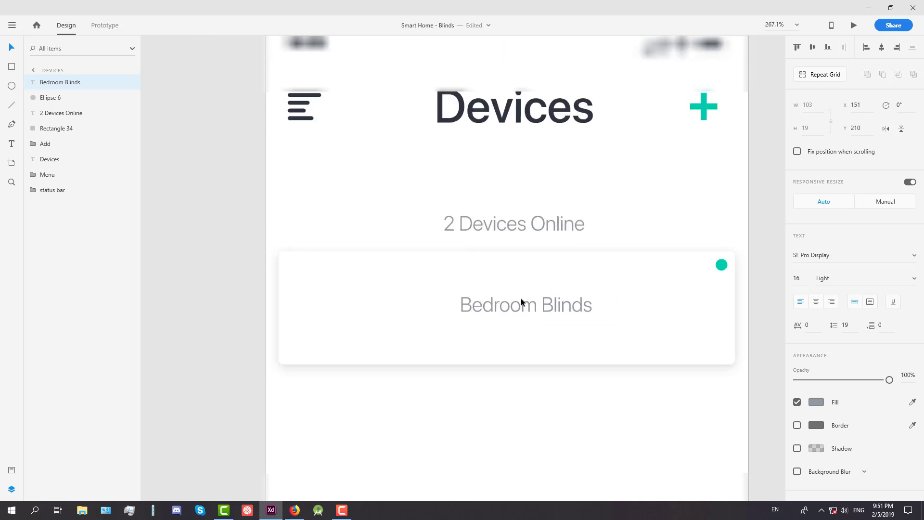
{"action": "left_click_drag", "start_coordinate": [523, 304], "coordinate": [485, 308]}
{"action": "left_click", "coordinate": [816, 402]}
{"action": "left_click", "coordinate": [760, 456]}
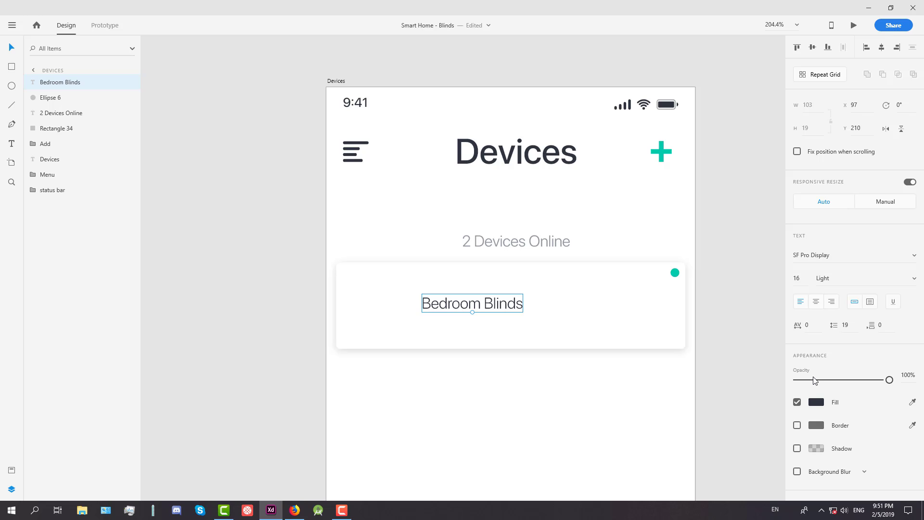
{"action": "left_click", "coordinate": [807, 280]}
{"action": "type", "text": "22"}
{"action": "key", "text": "Return"}
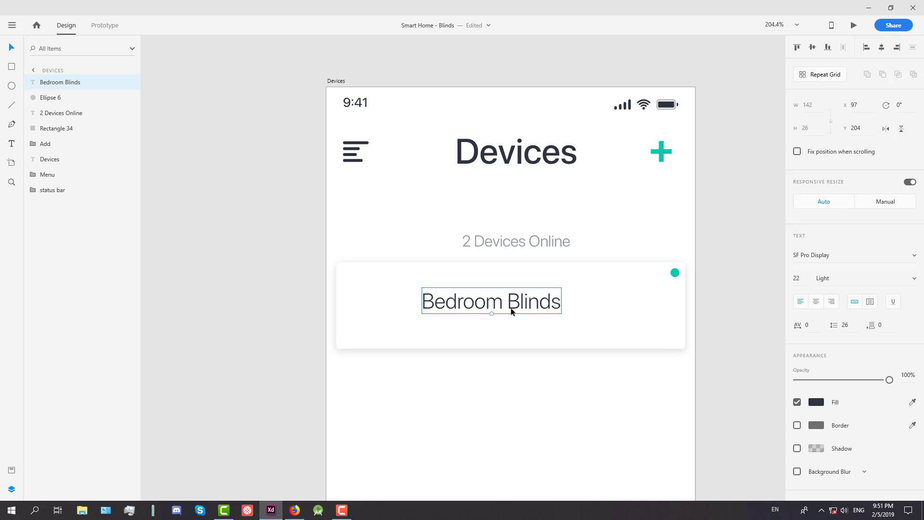
Step: Duplicate the title into a grey 'Horizontal Blinds' subtitle at font size 12
{"action": "left_click_drag", "start_coordinate": [507, 306], "coordinate": [478, 317]}
{"action": "double_click", "coordinate": [478, 316]}
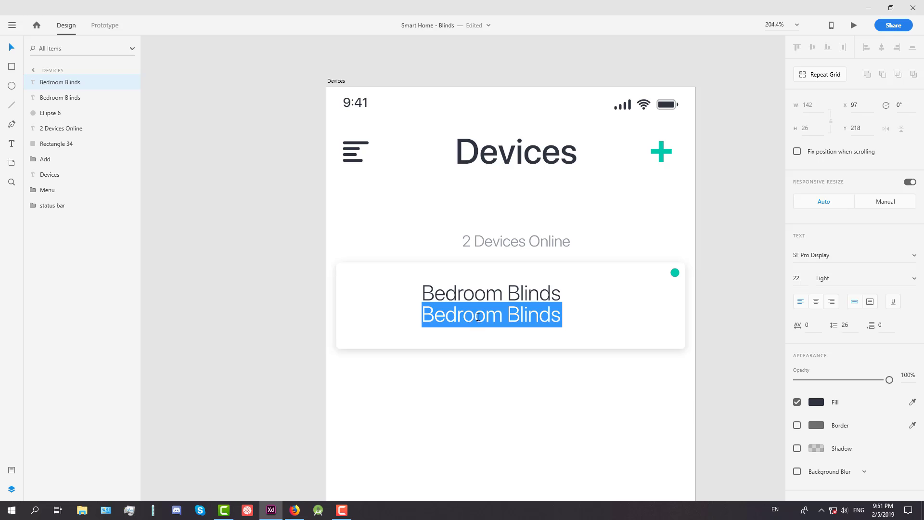
{"action": "type", "text": "Horizo"}
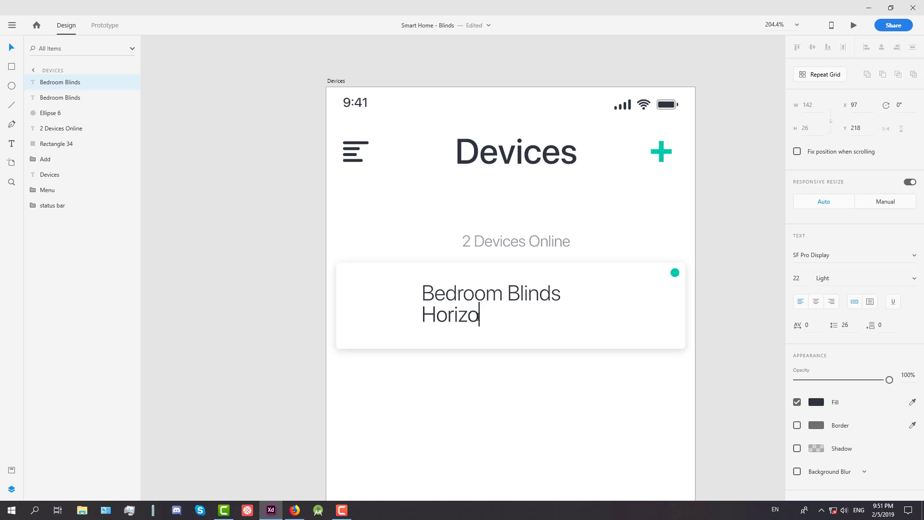
{"action": "type", "text": "ntal Blinds"}
{"action": "key", "text": "Escape"}
{"action": "left_click", "coordinate": [816, 401]}
{"action": "left_click", "coordinate": [712, 459]}
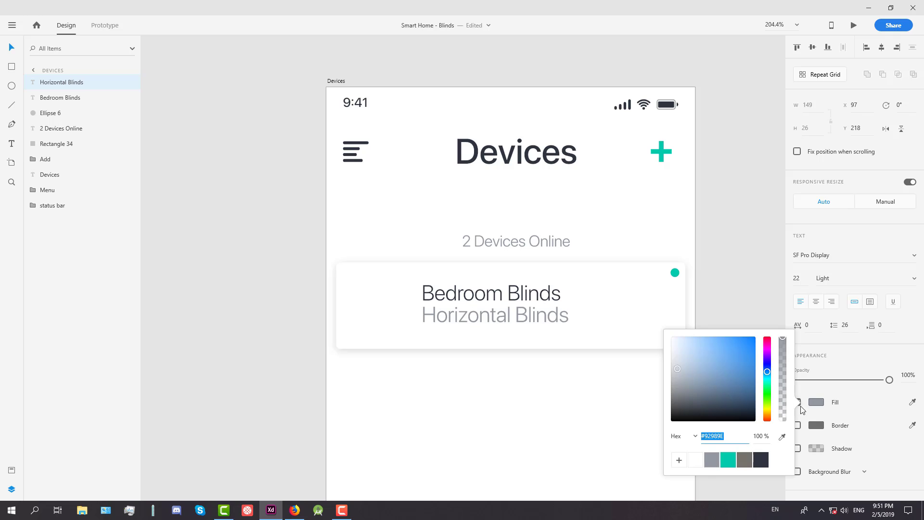
{"action": "left_click", "coordinate": [805, 278]}
{"action": "type", "text": "12"}
{"action": "key", "text": "Return"}
Step: Move both text lines down together within the card
{"action": "scroll", "coordinate": [420, 295], "scroll_direction": "up", "scroll_amount": 5}
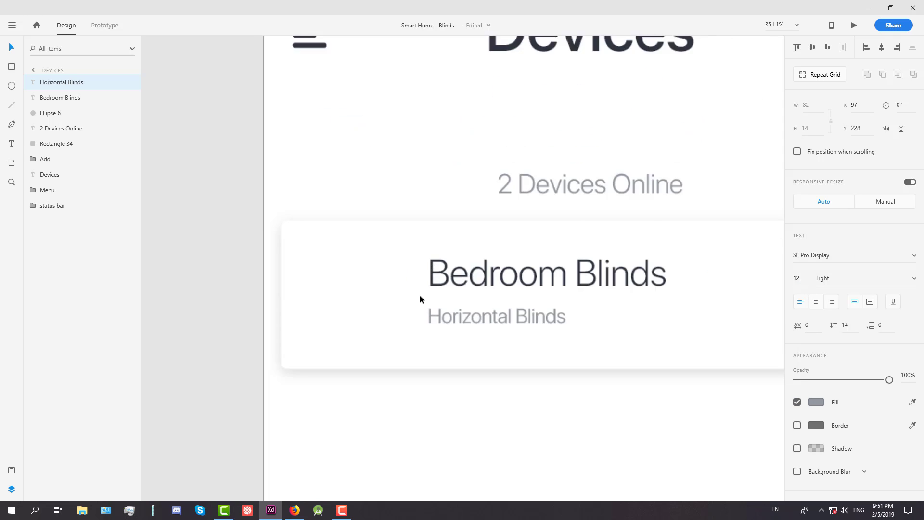
{"action": "scroll", "coordinate": [469, 308], "scroll_direction": "down", "scroll_amount": 5}
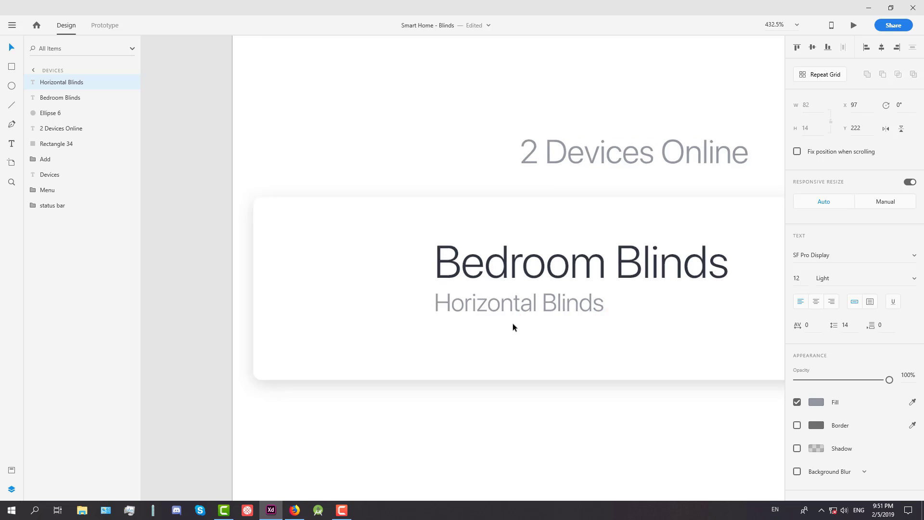
{"action": "left_click", "coordinate": [544, 297], "text": "shift"}
{"action": "left_click_drag", "start_coordinate": [543, 296], "coordinate": [504, 306]}
{"action": "left_click", "coordinate": [311, 288]}
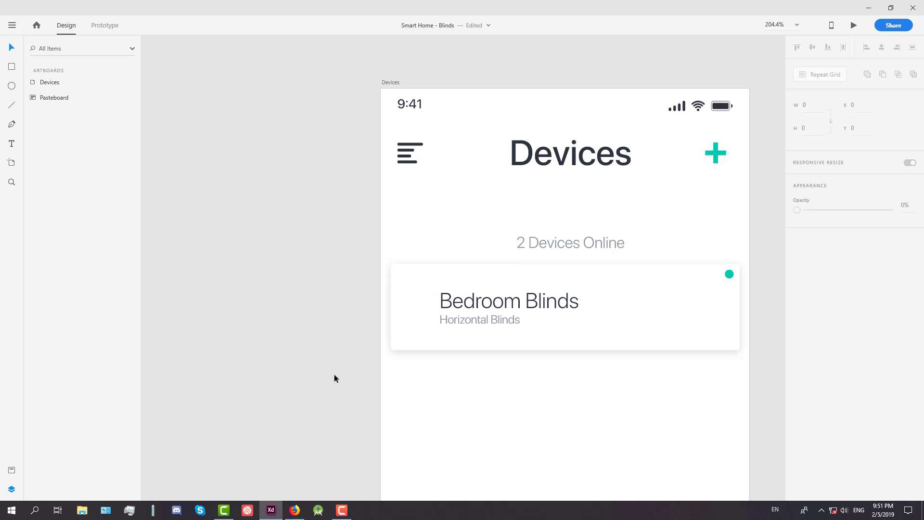
{"action": "left_click_drag", "start_coordinate": [426, 384], "coordinate": [447, 377]}
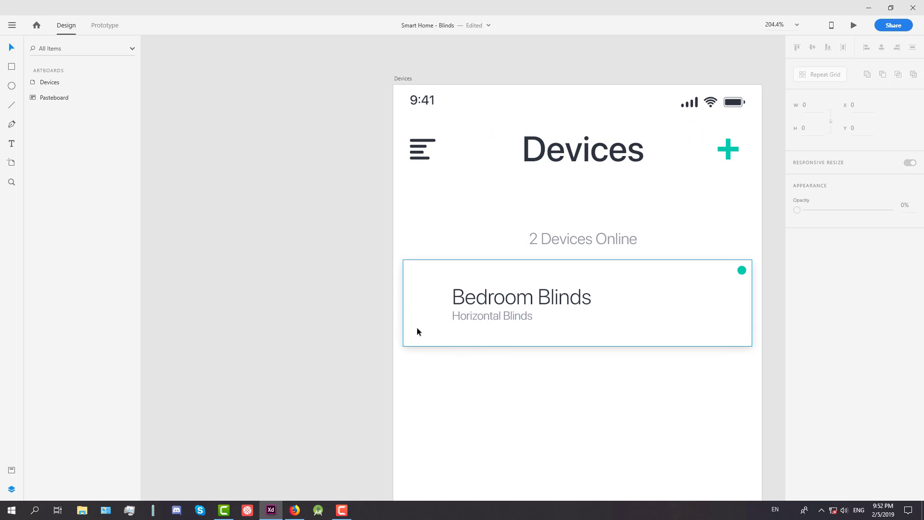
{"action": "scroll", "coordinate": [417, 314], "scroll_direction": "up", "scroll_amount": 3}
{"action": "scroll", "coordinate": [476, 333], "scroll_direction": "down", "scroll_amount": 4}
{"action": "scroll", "coordinate": [476, 333], "scroll_direction": "right", "scroll_amount": 5}
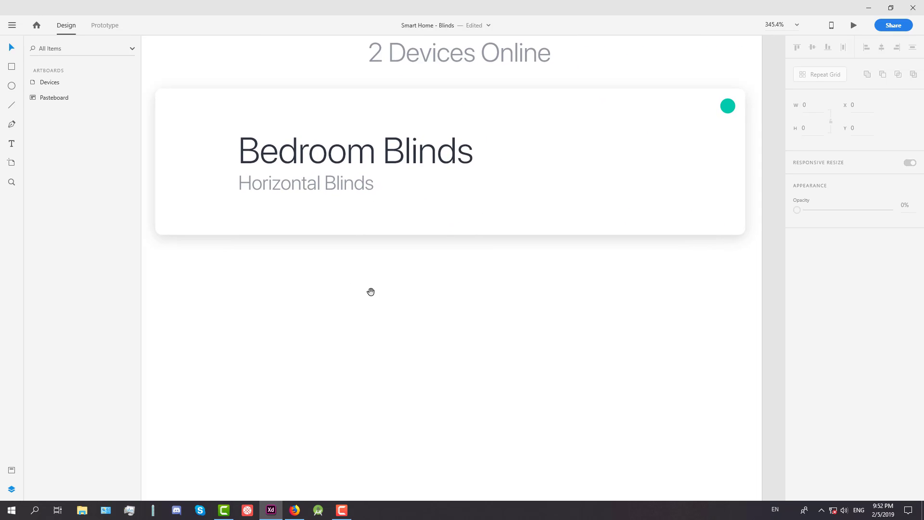
{"action": "scroll", "coordinate": [371, 291], "scroll_direction": "down", "scroll_amount": 2}
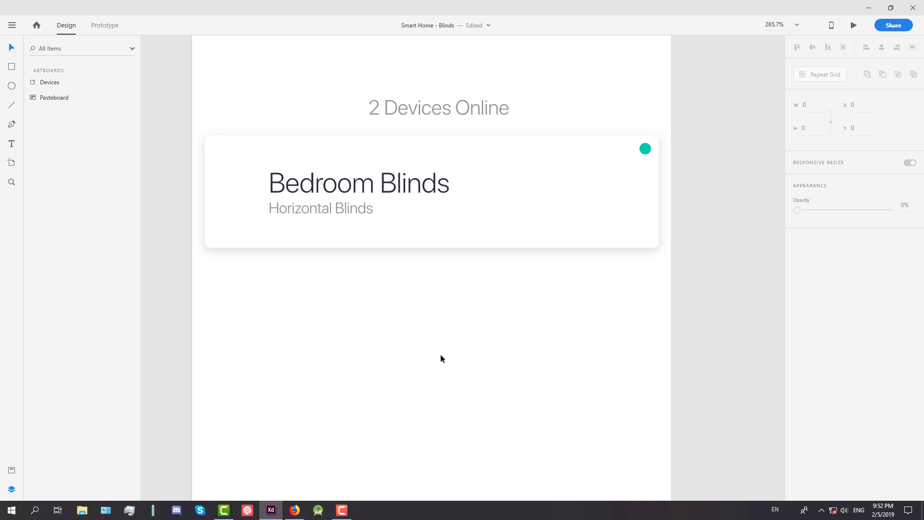
Step: Draw a 40×5 teal bar with no border below the card
{"action": "key", "text": "r"}
{"action": "mouse_move", "coordinate": [369, 335]}
{"action": "left_mouse_down"}
{"action": "mouse_move", "coordinate": [404, 352]}
{"action": "mouse_move", "coordinate": [473, 354]}
{"action": "left_mouse_up"}
{"action": "left_click", "coordinate": [816, 105]}
{"action": "type", "text": "40"}
{"action": "key", "text": "Return"}
{"action": "scroll", "coordinate": [337, 339], "scroll_direction": "up", "scroll_amount": 5}
{"action": "left_click", "coordinate": [821, 128]}
{"action": "type", "text": "5"}
{"action": "key", "text": "Return"}
{"action": "left_click", "coordinate": [797, 328]}
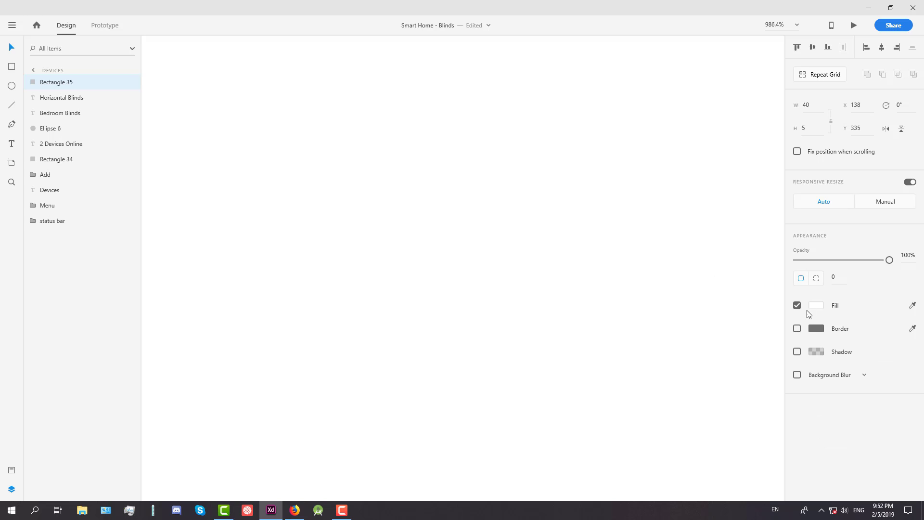
{"action": "left_click", "coordinate": [816, 305]}
{"action": "left_click", "coordinate": [727, 371]}
{"action": "left_click", "coordinate": [596, 284]}
Step: Duplicate the bar beneath it as a centred navy slat 34 wide
{"action": "left_click_drag", "start_coordinate": [588, 340], "coordinate": [585, 367]}
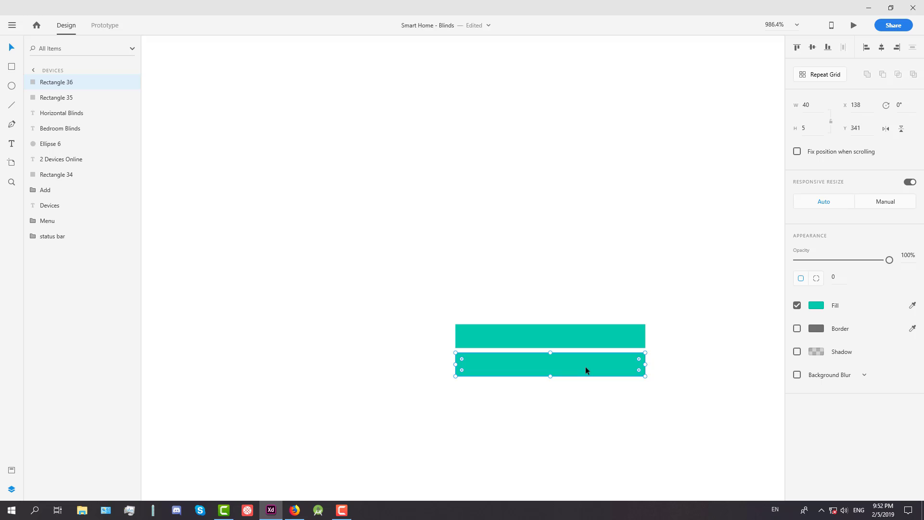
{"action": "left_click", "coordinate": [815, 106]}
{"action": "type", "text": "34"}
{"action": "key", "text": "Return"}
{"action": "left_click_drag", "start_coordinate": [578, 367], "coordinate": [591, 370]}
{"action": "left_click", "coordinate": [572, 336]}
{"action": "left_click", "coordinate": [577, 365]}
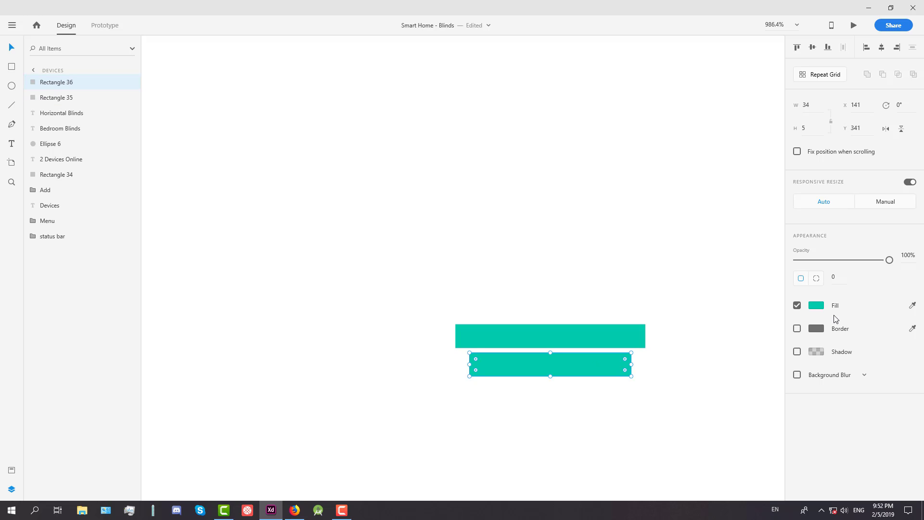
{"action": "left_click", "coordinate": [816, 305]}
{"action": "left_click", "coordinate": [759, 371]}
{"action": "left_click", "coordinate": [553, 359]}
Step: Copy the navy slat downward until five slats are stacked
{"action": "left_click_drag", "start_coordinate": [553, 359], "coordinate": [580, 443]}
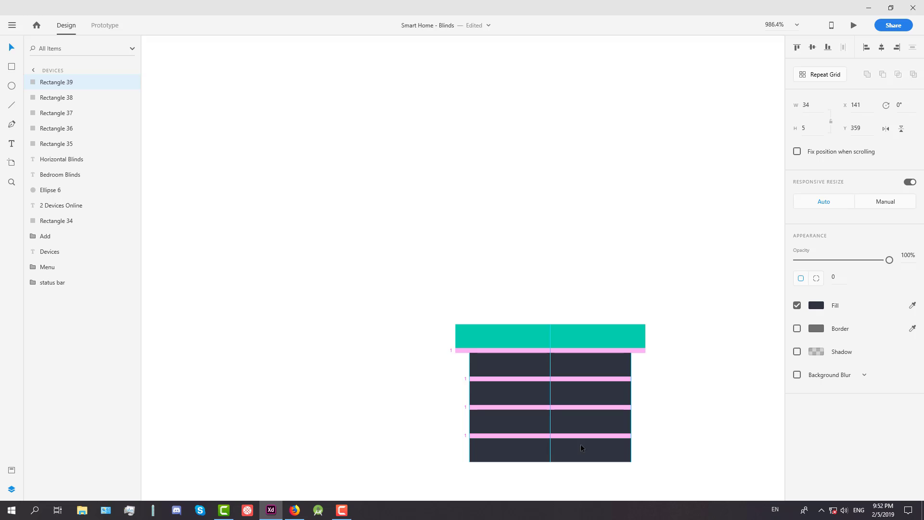
{"action": "scroll", "coordinate": [619, 411], "scroll_direction": "down", "scroll_amount": 5}
{"action": "scroll", "coordinate": [620, 411], "scroll_direction": "down", "scroll_amount": 2}
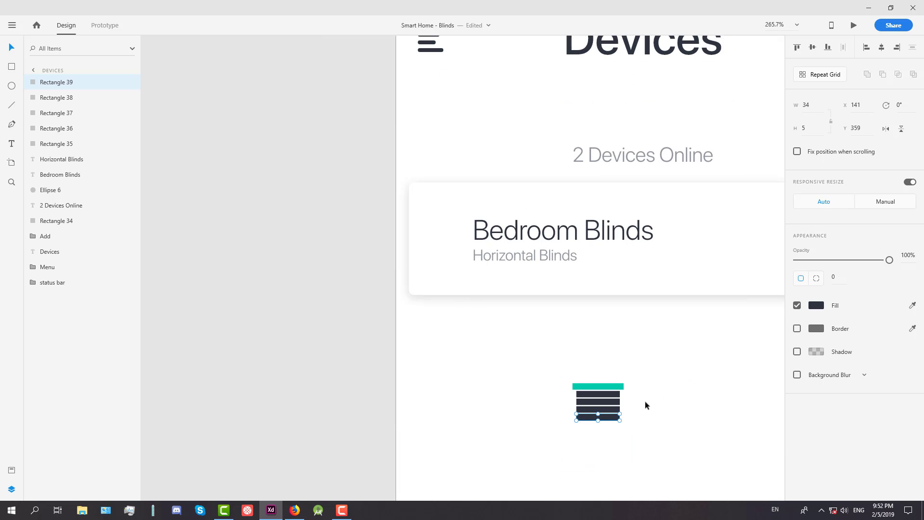
{"action": "left_click", "coordinate": [645, 400]}
{"action": "scroll", "coordinate": [631, 411], "scroll_direction": "up", "scroll_amount": 3}
{"action": "scroll", "coordinate": [629, 411], "scroll_direction": "down", "scroll_amount": 1}
{"action": "left_click_drag", "start_coordinate": [600, 419], "coordinate": [600, 428]}
{"action": "left_click", "coordinate": [648, 417]}
{"action": "scroll", "coordinate": [648, 417], "scroll_direction": "down", "scroll_amount": 2}
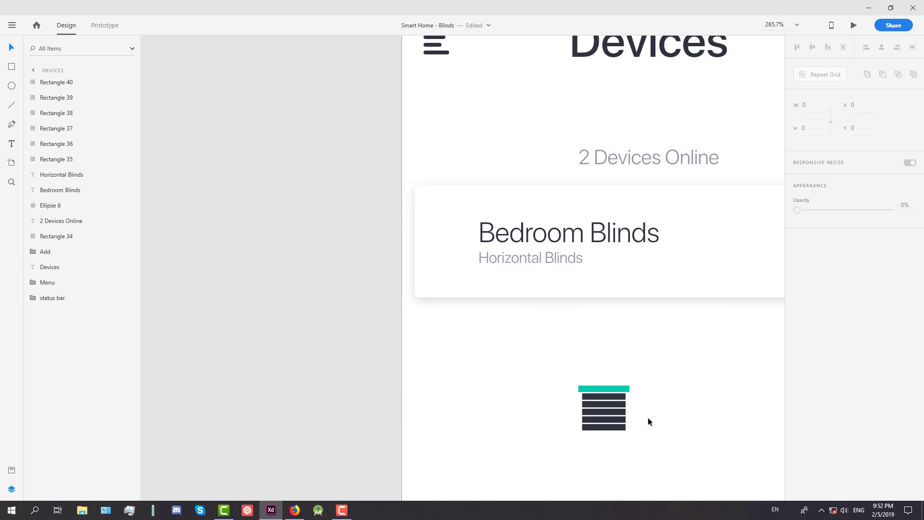
{"action": "scroll", "coordinate": [647, 417], "scroll_direction": "down", "scroll_amount": 2}
{"action": "scroll", "coordinate": [576, 406], "scroll_direction": "up", "scroll_amount": 4}
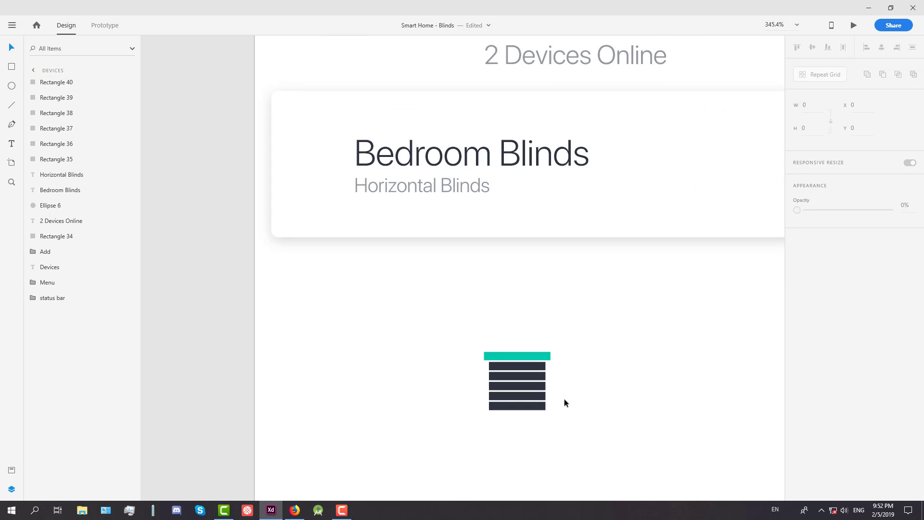
{"action": "scroll", "coordinate": [564, 403], "scroll_direction": "up", "scroll_amount": 2}
{"action": "scroll", "coordinate": [523, 405], "scroll_direction": "up", "scroll_amount": 1}
Step: Select all five navy slats and the teal bar
{"action": "left_click", "coordinate": [526, 411]}
{"action": "left_click", "coordinate": [524, 393], "text": "shift"}
{"action": "left_click", "coordinate": [524, 365], "text": "shift"}
{"action": "left_click", "coordinate": [524, 344], "text": "shift"}
{"action": "left_click", "coordinate": [523, 322], "text": "shift"}
{"action": "left_click", "coordinate": [525, 301], "text": "shift"}
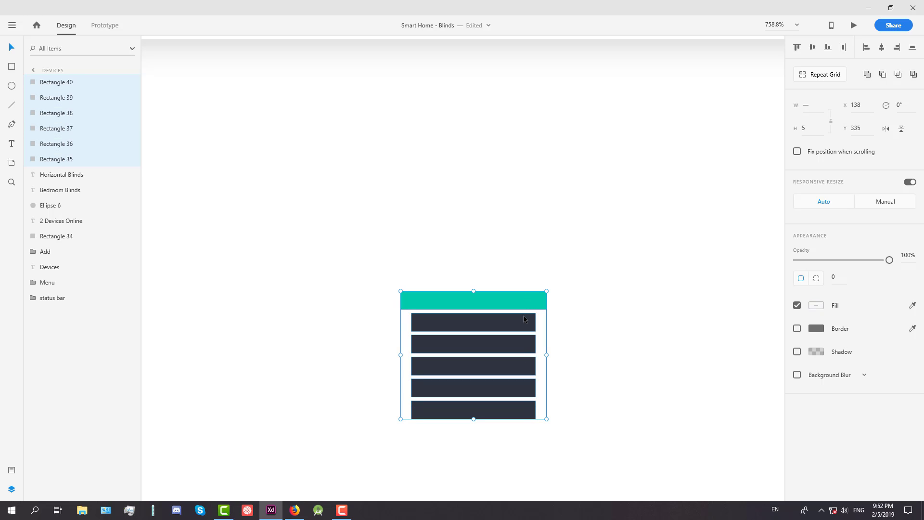
Step: Group the six bars and name the group 'Horizontal Blinds'
{"action": "key", "text": "ctrl+g"}
{"action": "double_click", "coordinate": [50, 82]}
{"action": "type", "text": "Hori"}
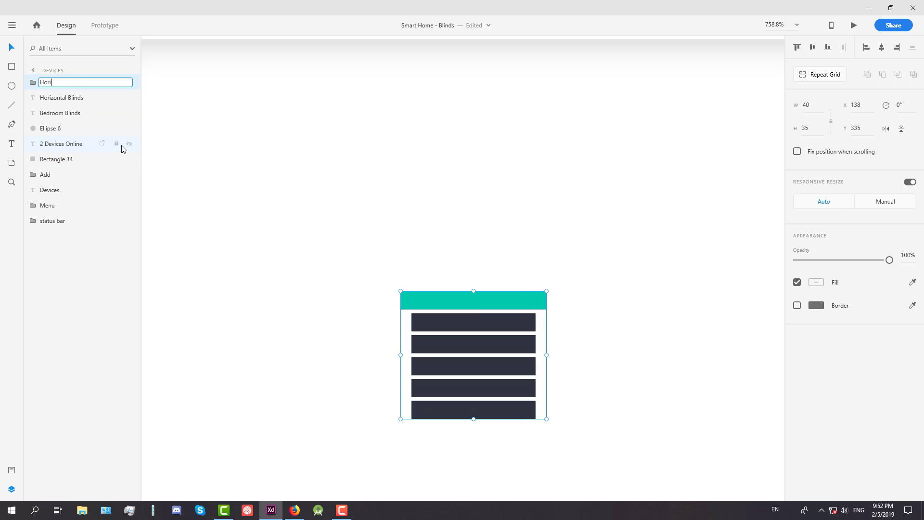
{"action": "type", "text": "zontal Blinds"}
{"action": "key", "text": "Return"}
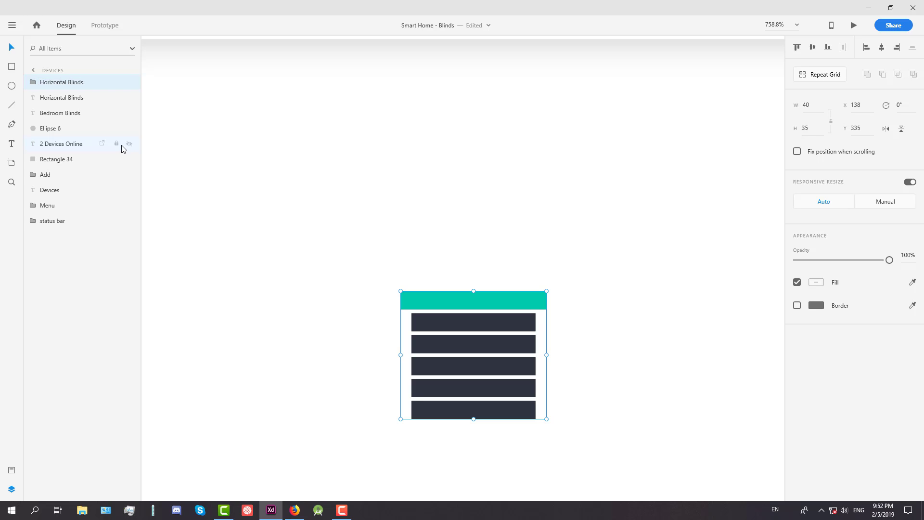
Step: Place the blinds icon at the card's left and move both titles right
{"action": "scroll", "coordinate": [388, 306], "scroll_direction": "down", "scroll_amount": 3}
{"action": "scroll", "coordinate": [542, 378], "scroll_direction": "left", "scroll_amount": 3}
{"action": "left_click_drag", "start_coordinate": [584, 405], "coordinate": [389, 189]}
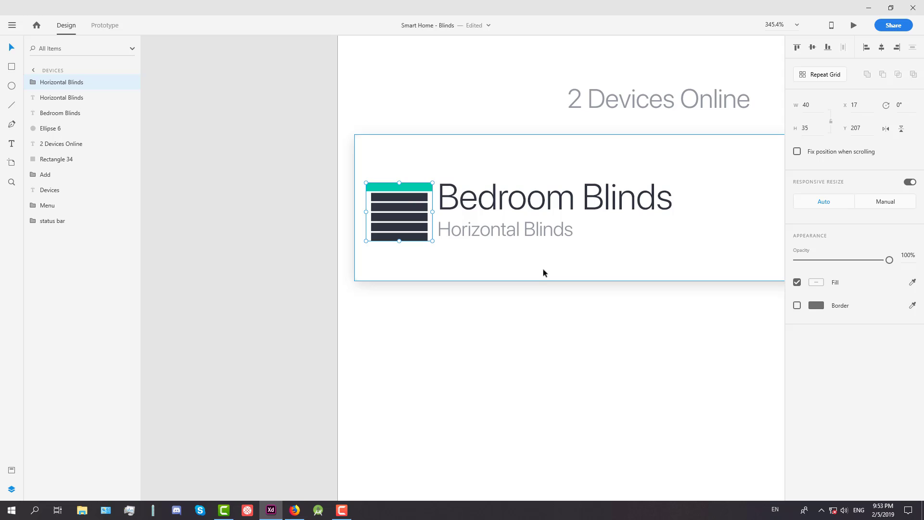
{"action": "left_click", "coordinate": [526, 225]}
{"action": "left_click", "coordinate": [515, 207], "text": "shift"}
{"action": "left_click_drag", "start_coordinate": [514, 208], "coordinate": [591, 208]}
{"action": "left_click_drag", "start_coordinate": [389, 215], "coordinate": [396, 217]}
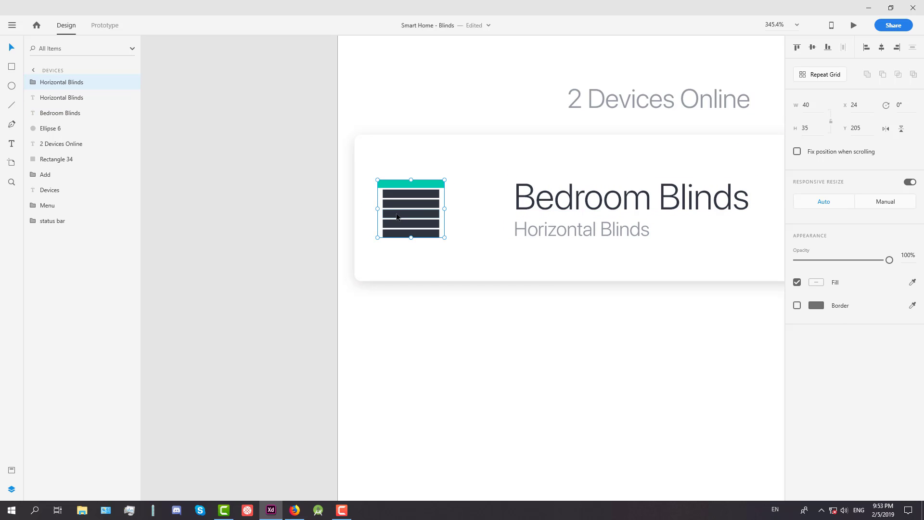
{"action": "key", "text": "alt"}
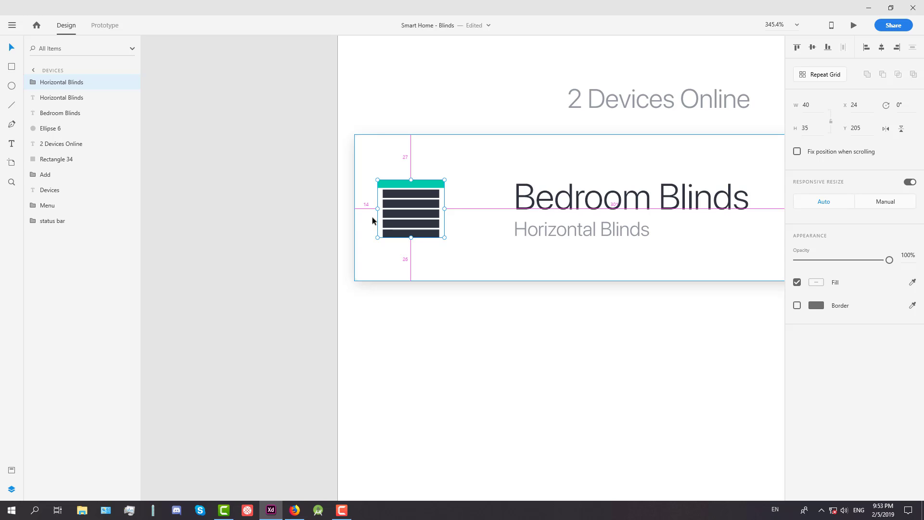
{"action": "scroll", "coordinate": [371, 216], "scroll_direction": "down", "scroll_amount": 5}
{"action": "left_click", "coordinate": [290, 308]}
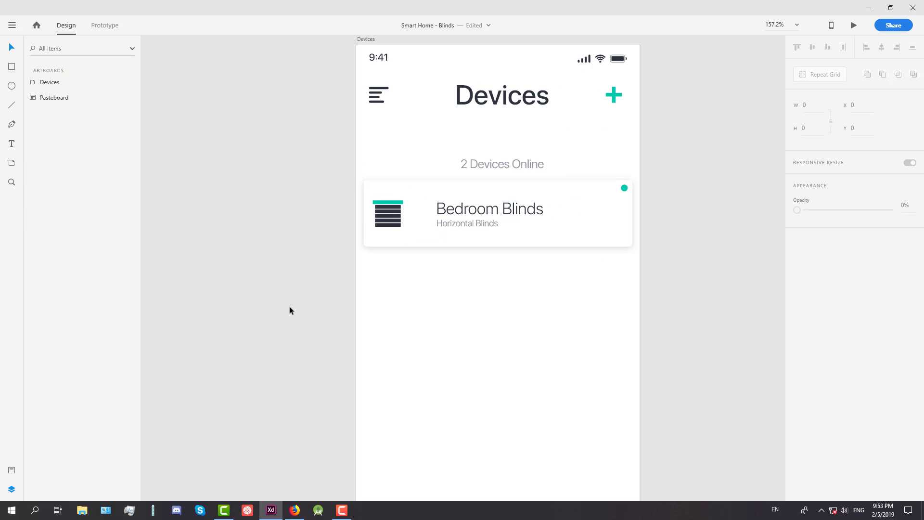
Step: Nudge the Horizontal Blinds subtitle one unit right
{"action": "scroll", "coordinate": [316, 207], "scroll_direction": "up", "scroll_amount": 5}
{"action": "left_click", "coordinate": [375, 212]}
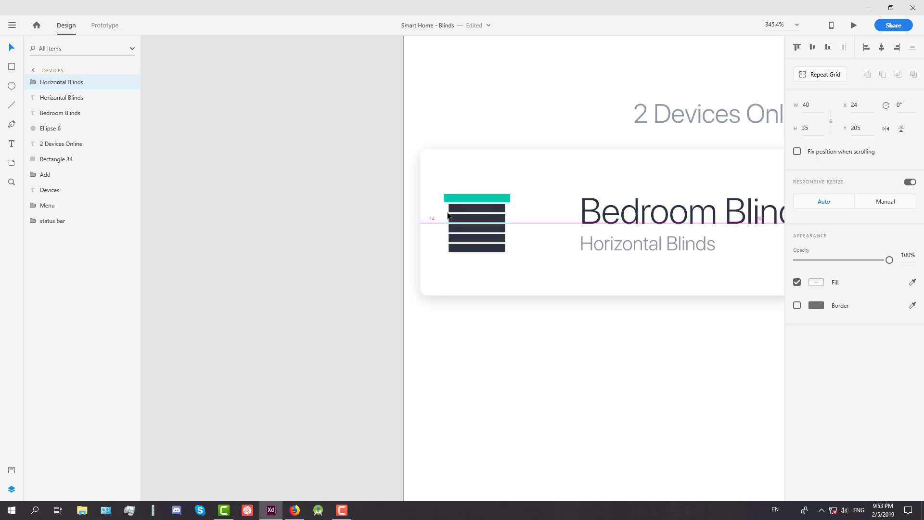
{"action": "key", "text": "Escape"}
{"action": "key", "text": "Escape"}
{"action": "scroll", "coordinate": [384, 251], "scroll_direction": "down", "scroll_amount": 3}
{"action": "scroll", "coordinate": [449, 299], "scroll_direction": "right", "scroll_amount": 2}
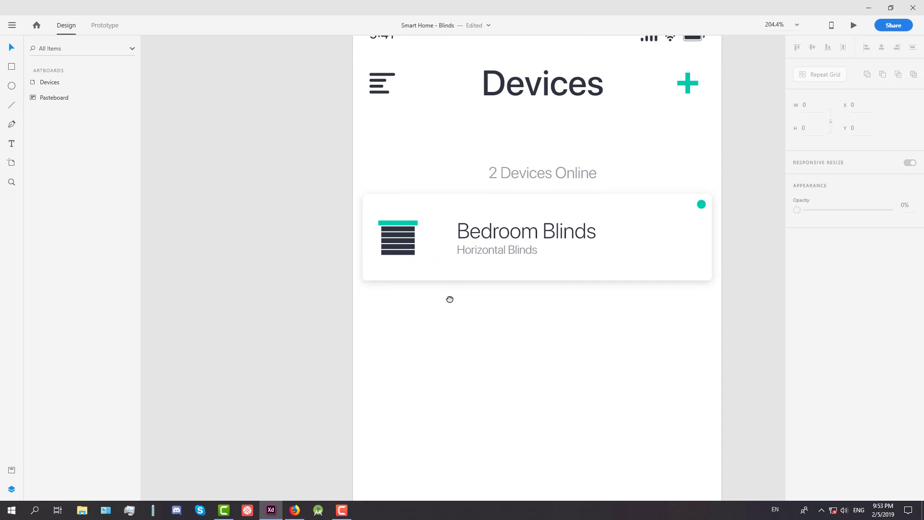
{"action": "scroll", "coordinate": [438, 291], "scroll_direction": "up", "scroll_amount": 2}
{"action": "left_click", "coordinate": [471, 235]}
{"action": "scroll", "coordinate": [473, 240], "scroll_direction": "up", "scroll_amount": 5}
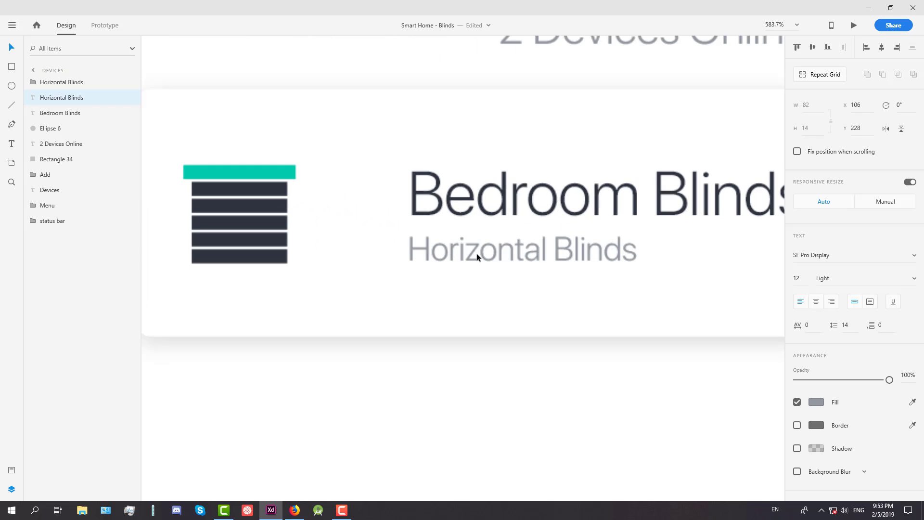
{"action": "key", "text": "Right"}
{"action": "key", "text": "Left"}
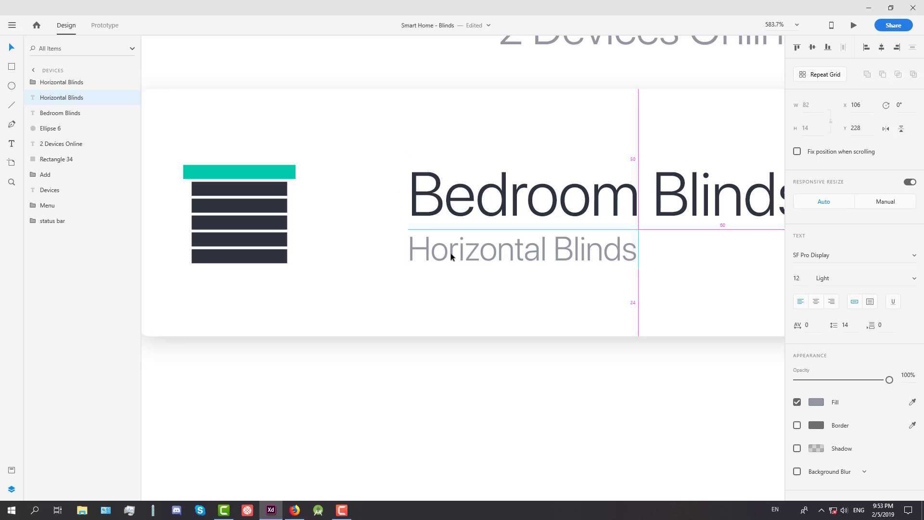
{"action": "key", "text": "Right"}
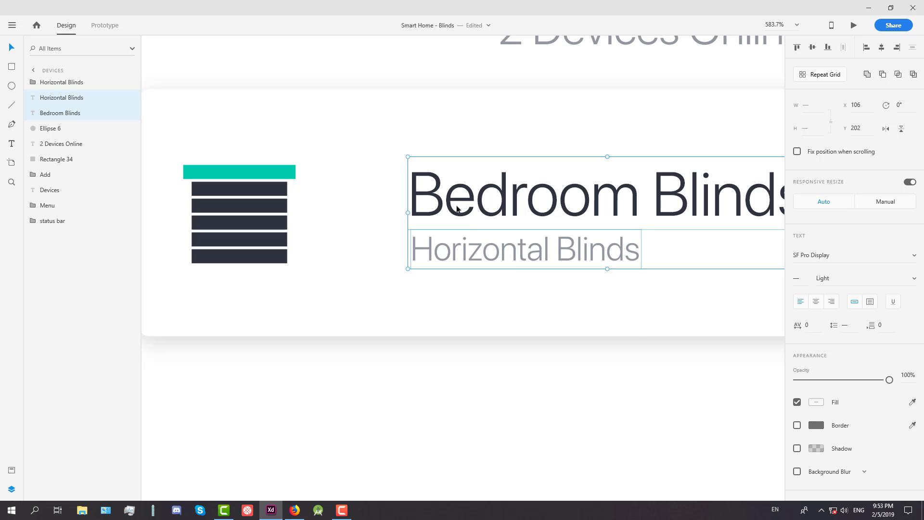
Step: Shift both titles left toward the blinds icon, settling at X 86
{"action": "left_click", "coordinate": [430, 205], "text": "shift"}
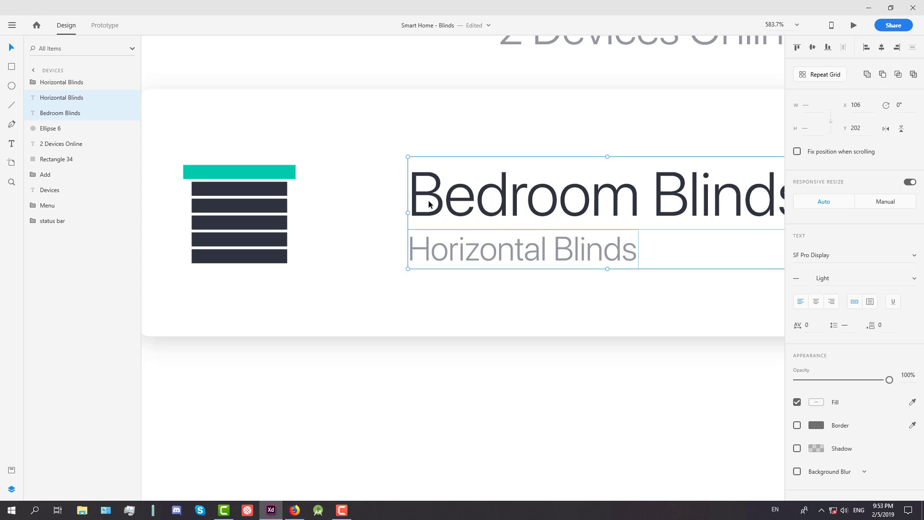
{"action": "key", "text": "Left"}
{"action": "key", "text": "Left"}
{"action": "key", "text": "Left"}
{"action": "key", "text": "Left"}
{"action": "key", "text": "Left"}
{"action": "key", "text": "Left"}
{"action": "key", "text": "Left"}
{"action": "key", "text": "Left"}
{"action": "key", "text": "Left"}
{"action": "key", "text": "Left"}
{"action": "key", "text": "Left"}
{"action": "key", "text": "Left"}
{"action": "key", "text": "Left"}
{"action": "key", "text": "Left"}
{"action": "key", "text": "Left"}
{"action": "key", "text": "Left"}
{"action": "key", "text": "Left"}
{"action": "key", "text": "Left"}
{"action": "key", "text": "Left"}
{"action": "key", "text": "Left"}
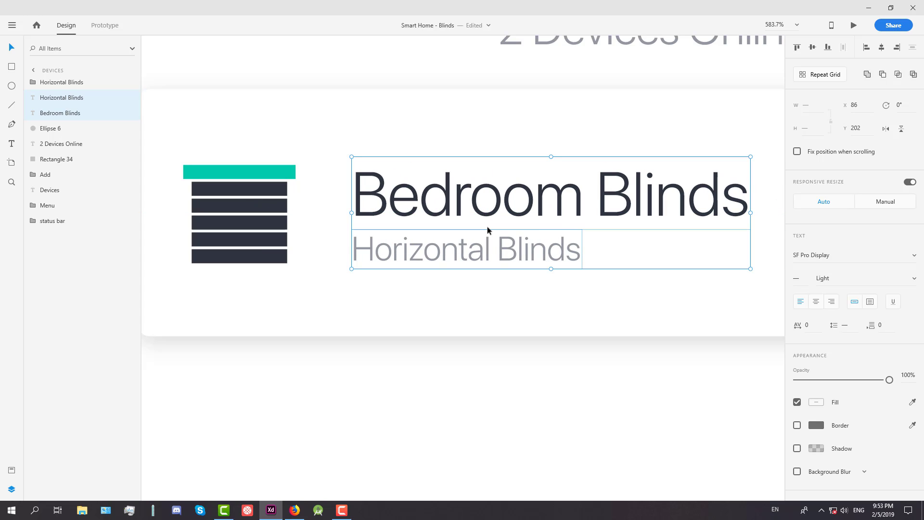
{"action": "key", "text": "Left"}
{"action": "key", "text": "Left"}
{"action": "key", "text": "Left"}
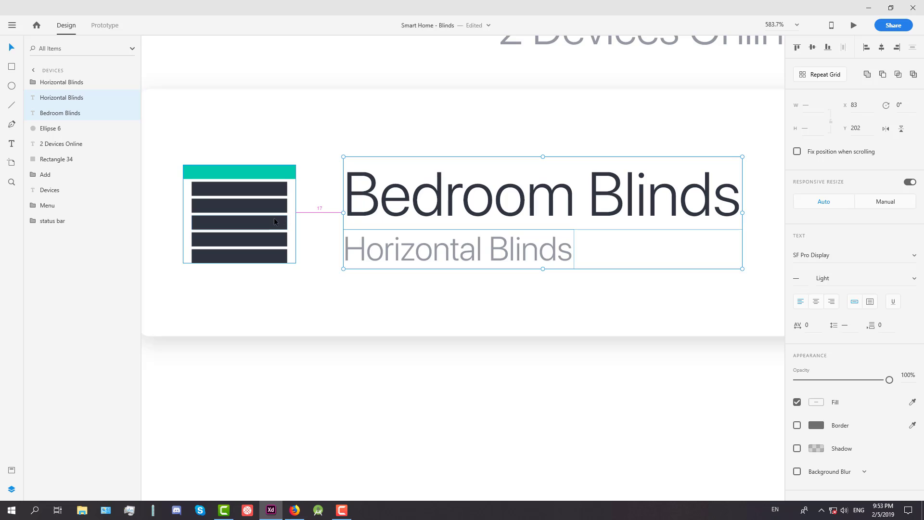
{"action": "key", "text": "Right"}
{"action": "key", "text": "Right"}
{"action": "key", "text": "Right"}
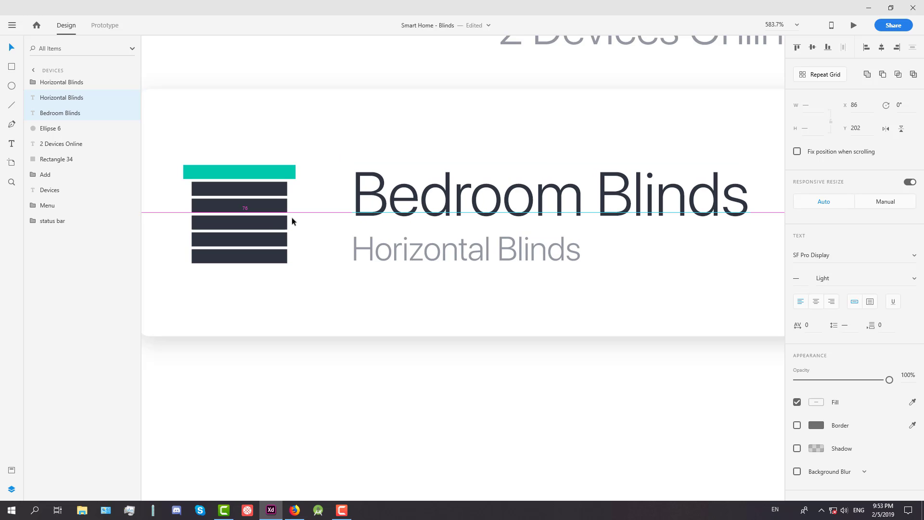
{"action": "scroll", "coordinate": [292, 218], "scroll_direction": "down", "scroll_amount": 6}
{"action": "scroll", "coordinate": [294, 219], "scroll_direction": "down", "scroll_amount": 1}
{"action": "left_click", "coordinate": [552, 254]}
{"action": "scroll", "coordinate": [241, 201], "scroll_direction": "up", "scroll_amount": 4}
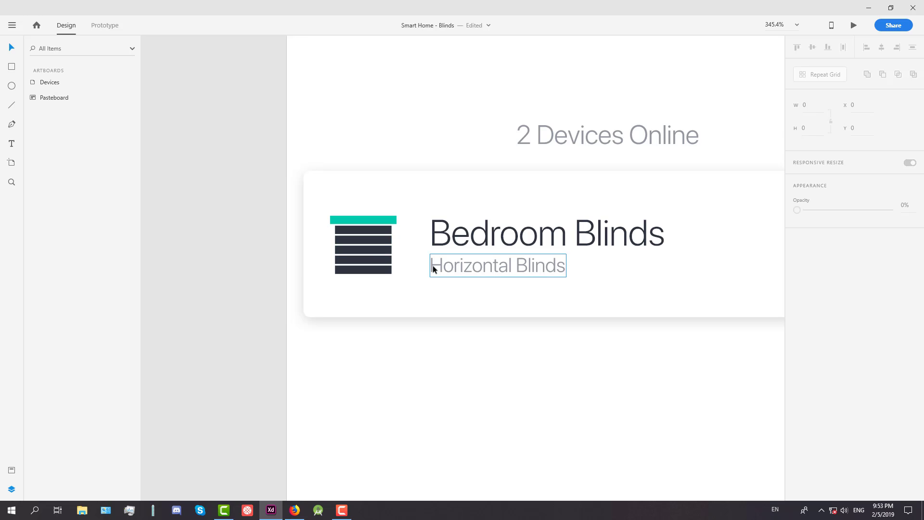
{"action": "left_click", "coordinate": [379, 244]}
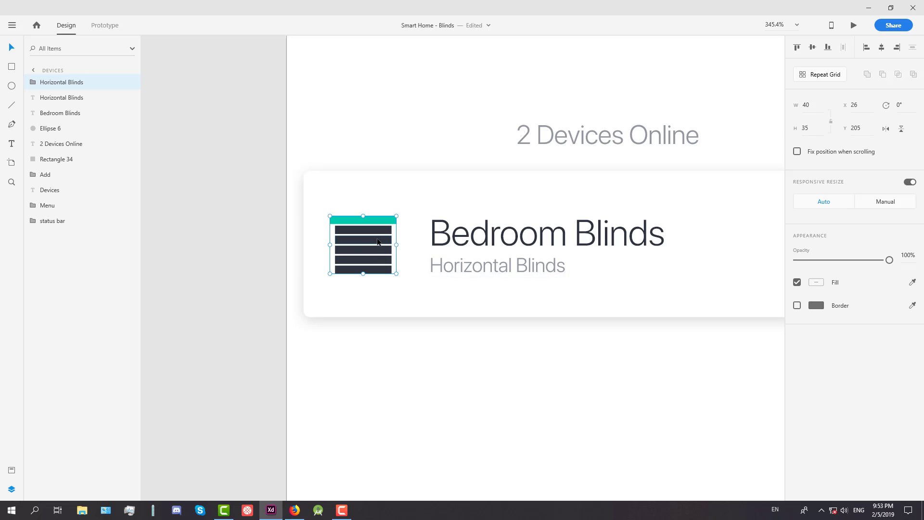
{"action": "left_click", "coordinate": [260, 242]}
{"action": "scroll", "coordinate": [291, 256], "scroll_direction": "down", "scroll_amount": 3}
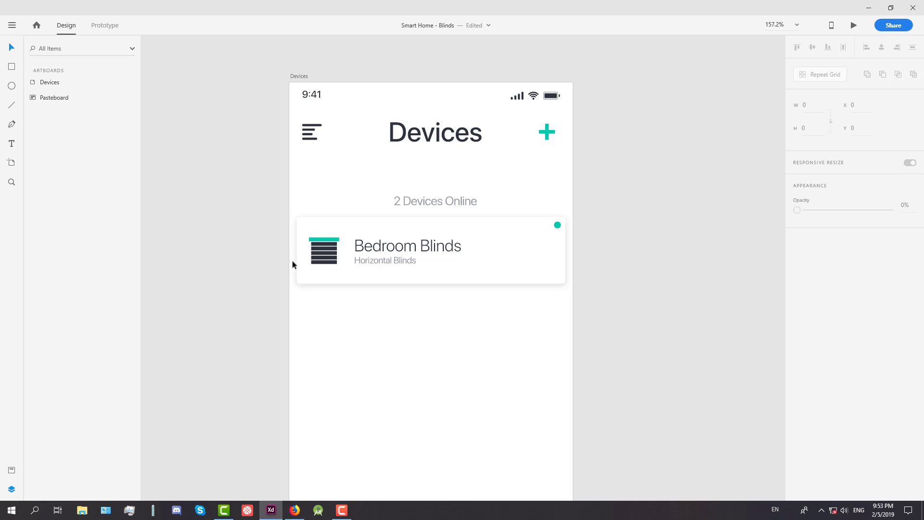
Step: Duplicate the whole card twice to stack three cards down the screen
{"action": "left_click", "coordinate": [409, 261]}
{"action": "left_click", "coordinate": [422, 246], "text": "shift"}
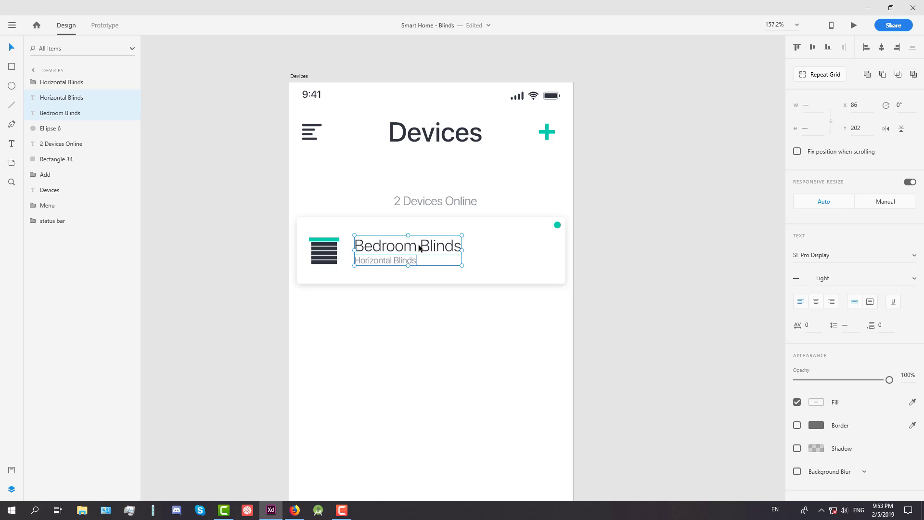
{"action": "left_click", "coordinate": [556, 225], "text": "shift"}
{"action": "left_click", "coordinate": [327, 248], "text": "shift"}
{"action": "left_click", "coordinate": [348, 232], "text": "shift"}
{"action": "left_click_drag", "start_coordinate": [486, 230], "coordinate": [500, 374]}
{"action": "key", "text": "Escape"}
Step: Change the middle card's status dot to grey
{"action": "left_click", "coordinate": [557, 301]}
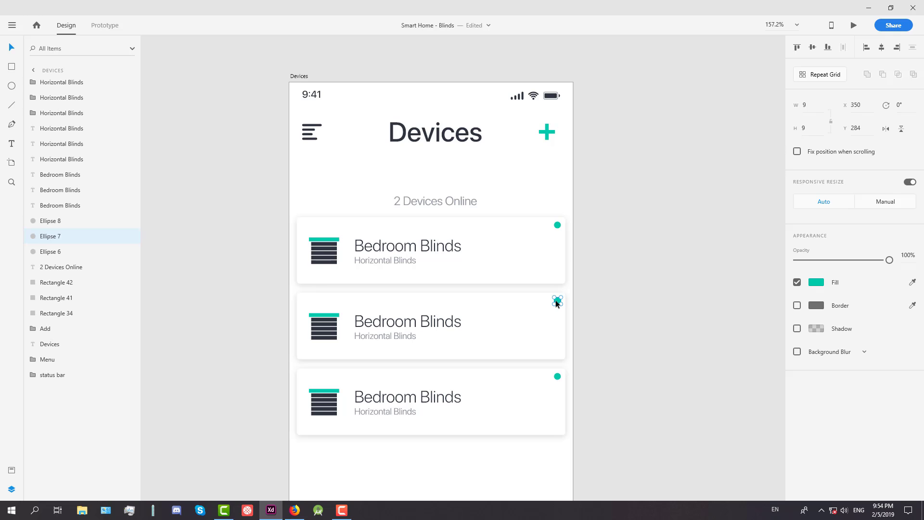
{"action": "left_click", "coordinate": [815, 283]}
{"action": "left_click", "coordinate": [712, 347]}
{"action": "left_click", "coordinate": [642, 201]}
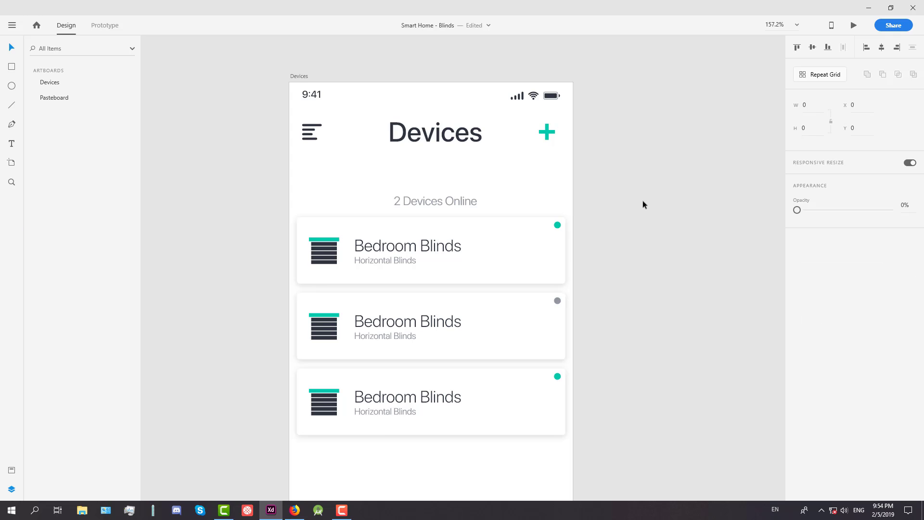
Step: Turn the middle card's Bedroom Blinds title light grey
{"action": "scroll", "coordinate": [491, 308], "scroll_direction": "up", "scroll_amount": 5}
{"action": "left_click", "coordinate": [379, 347]}
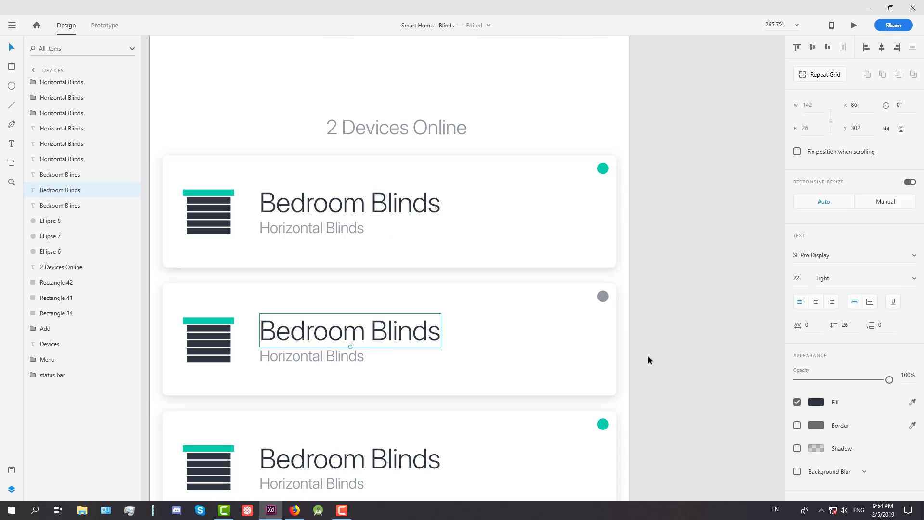
{"action": "left_click", "coordinate": [816, 402]}
{"action": "left_click", "coordinate": [715, 462]}
{"action": "key", "text": "Escape"}
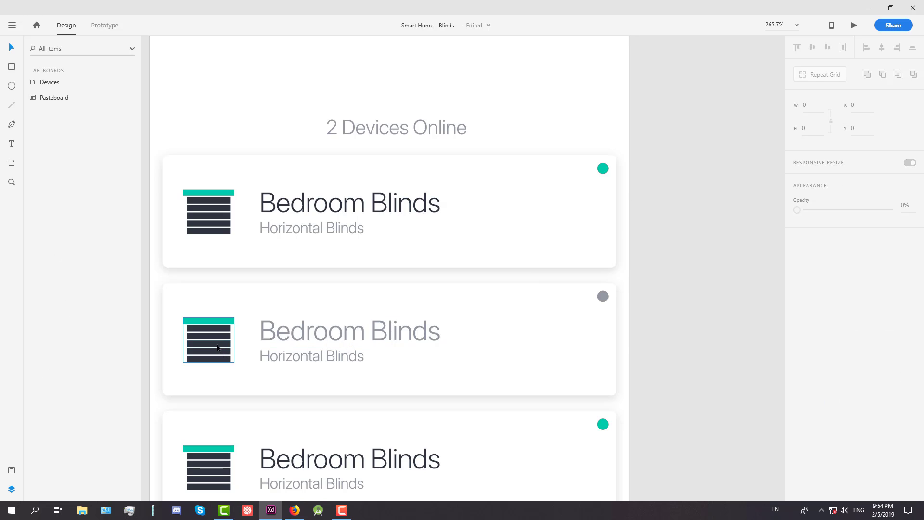
Step: Make the middle card's blinds icon group grey
{"action": "scroll", "coordinate": [199, 327], "scroll_direction": "up", "scroll_amount": 5}
{"action": "double_click", "coordinate": [285, 305]}
{"action": "key", "text": "Escape"}
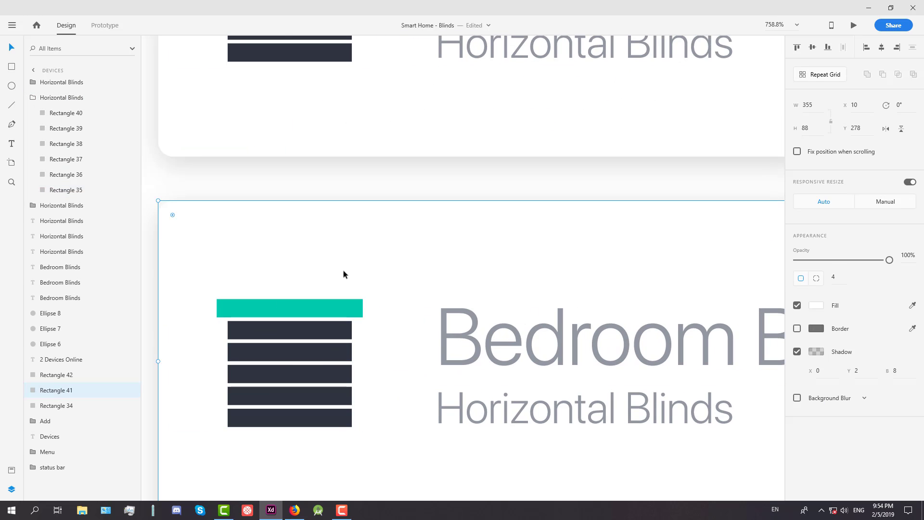
{"action": "left_click", "coordinate": [816, 283]}
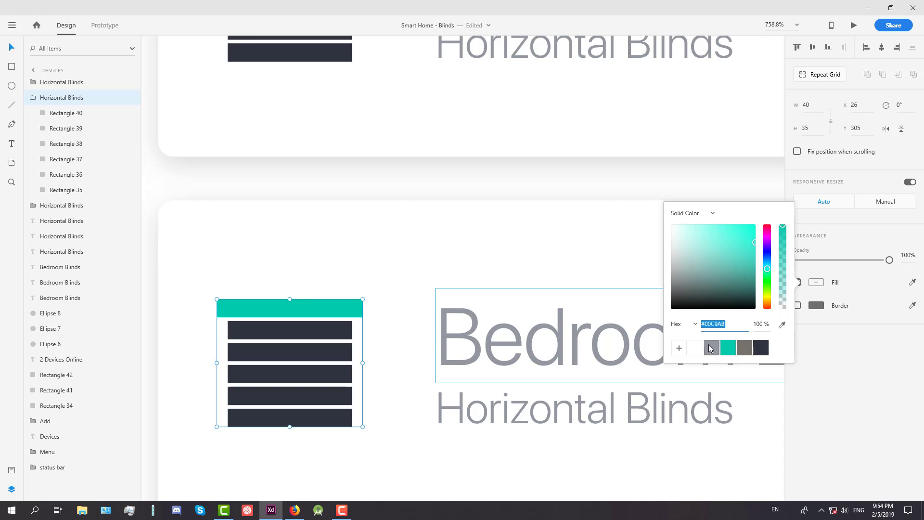
{"action": "left_click", "coordinate": [711, 347]}
{"action": "key", "text": "Escape"}
{"action": "key", "text": "ctrl+0"}
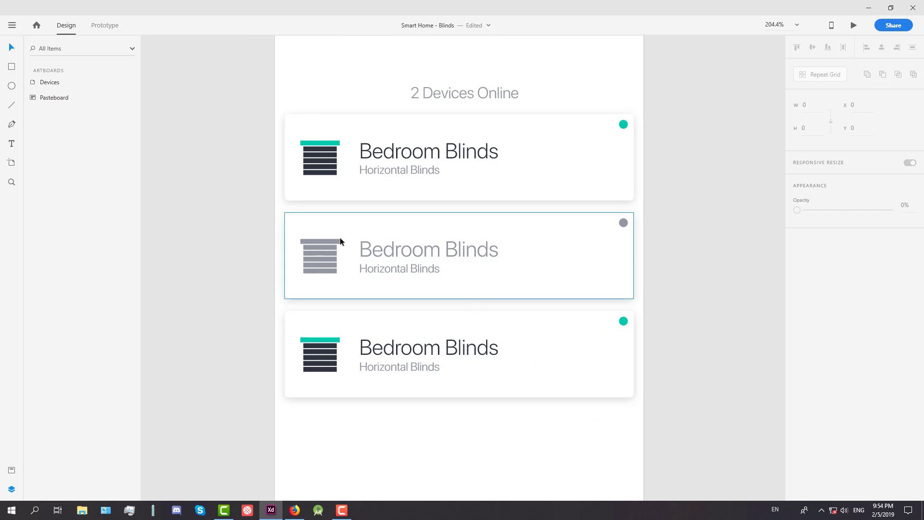
Step: Group the middle card's layers and name the group 'Offline Device'
{"action": "mouse_move", "coordinate": [267, 211]}
{"action": "left_mouse_down"}
{"action": "mouse_move", "coordinate": [692, 276]}
{"action": "mouse_move", "coordinate": [364, 232]}
{"action": "mouse_move", "coordinate": [268, 207]}
{"action": "left_mouse_up"}
{"action": "left_click", "coordinate": [690, 289]}
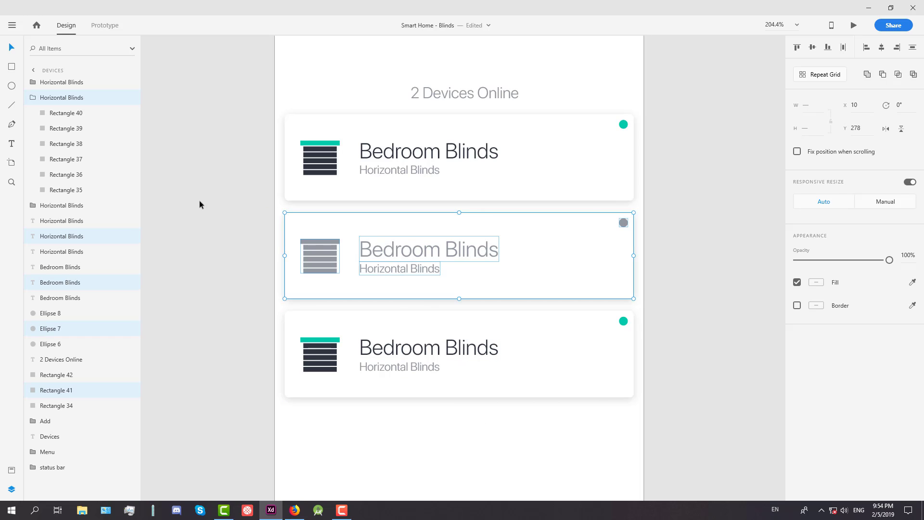
{"action": "key", "text": "ctrl+g"}
{"action": "double_click", "coordinate": [58, 97]}
{"action": "type", "text": "Offline Device"}
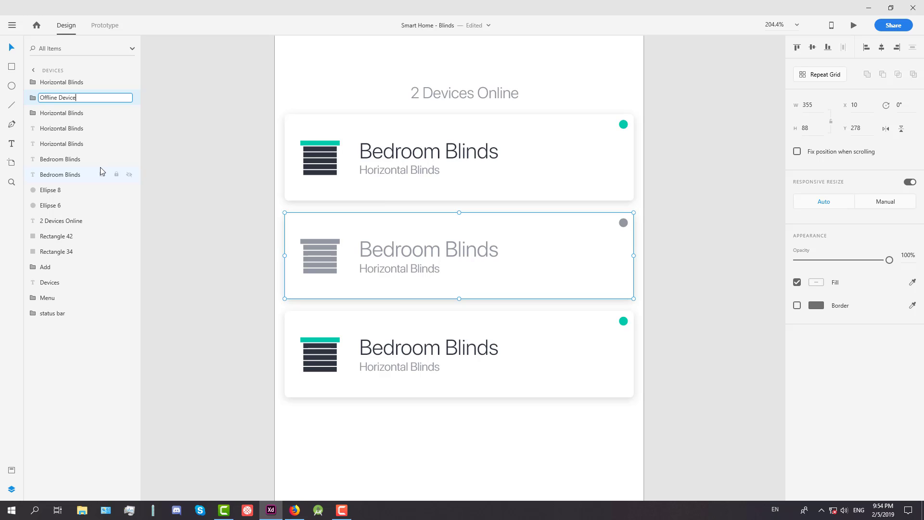
{"action": "key", "text": "Return"}
{"action": "left_click", "coordinate": [268, 212]}
{"action": "scroll", "coordinate": [345, 369], "scroll_direction": "down", "scroll_amount": 2}
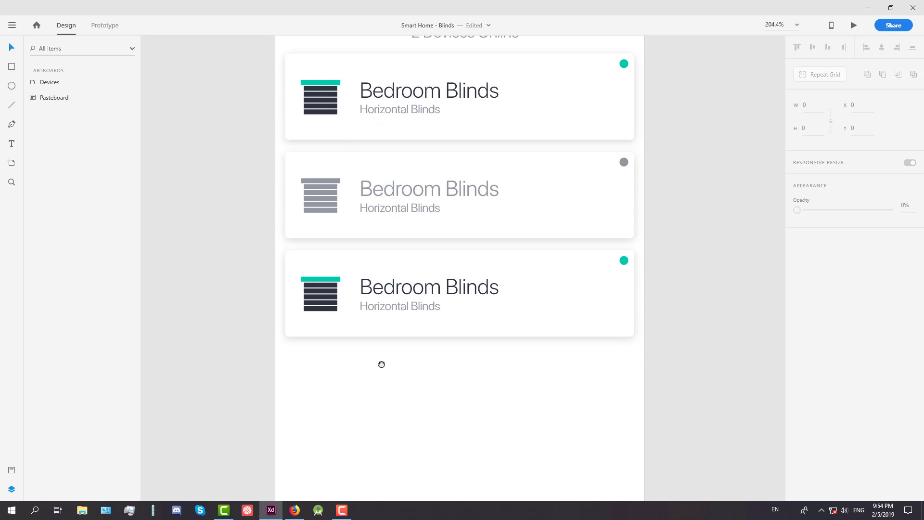
Step: Drag the middle card's blinds icon out of the card onto the pasteboard
{"action": "scroll", "coordinate": [316, 189], "scroll_direction": "up", "scroll_amount": 5}
{"action": "left_click", "coordinate": [330, 204]}
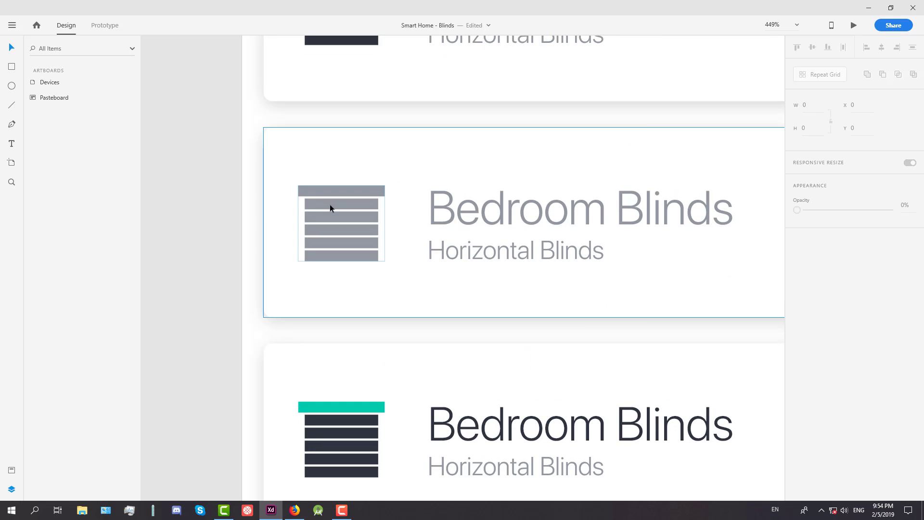
{"action": "double_click", "coordinate": [330, 204]}
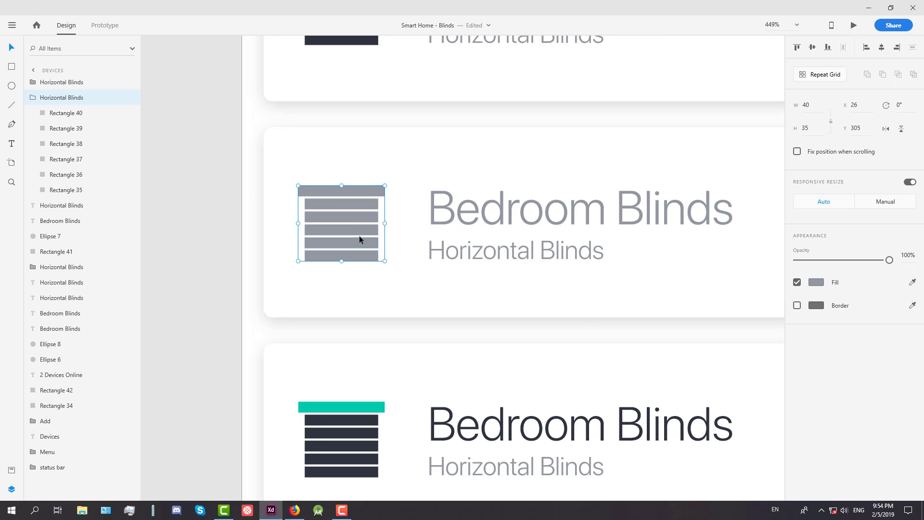
{"action": "scroll", "coordinate": [340, 220], "scroll_direction": "up", "scroll_amount": 3}
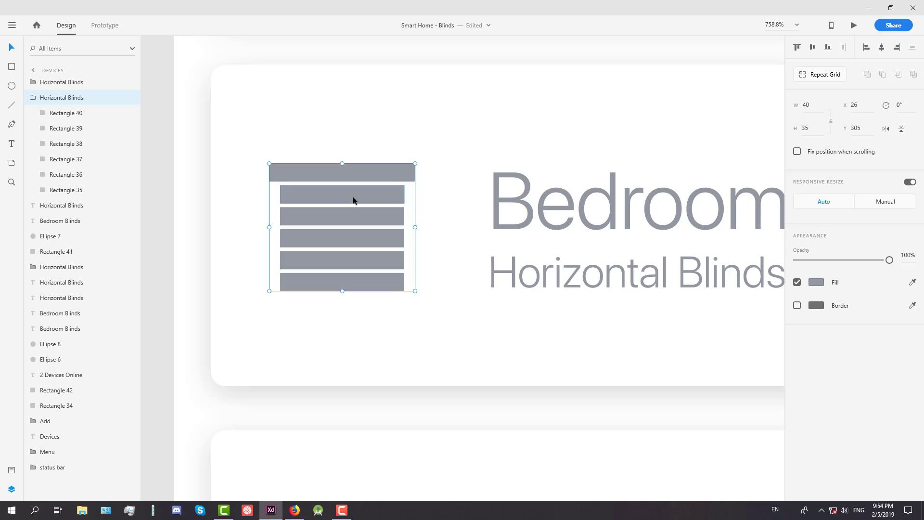
{"action": "scroll", "coordinate": [354, 214], "scroll_direction": "down", "scroll_amount": 5}
{"action": "scroll", "coordinate": [442, 225], "scroll_direction": "left", "scroll_amount": 2}
{"action": "left_click_drag", "start_coordinate": [442, 226], "coordinate": [297, 223]}
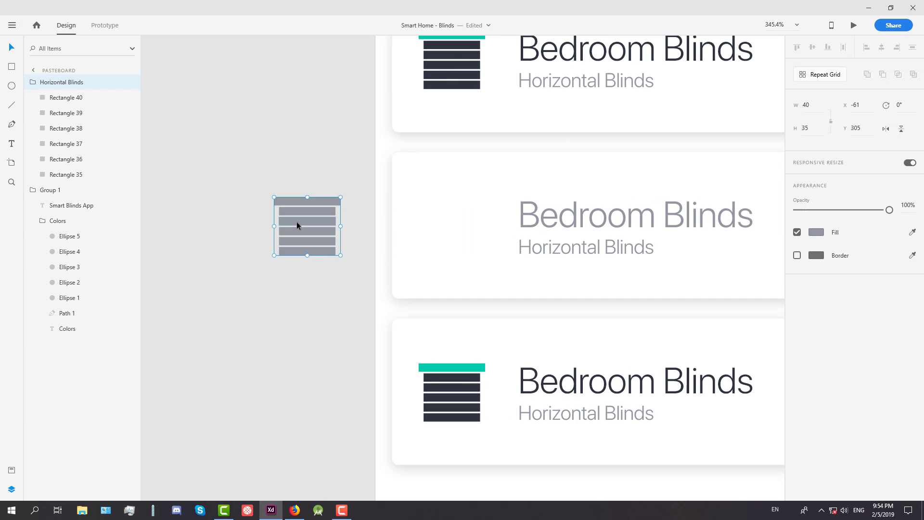
{"action": "scroll", "coordinate": [319, 216], "scroll_direction": "right", "scroll_amount": 2}
Step: Replace 'Horizontal' with 'Mini' so the middle card's subtitle reads Mini Blinds
{"action": "double_click", "coordinate": [423, 238]}
{"action": "left_click", "coordinate": [410, 238]}
{"action": "left_click", "coordinate": [387, 239]}
{"action": "mouse_move", "coordinate": [386, 238]}
{"action": "left_mouse_down"}
{"action": "mouse_move", "coordinate": [469, 238]}
{"action": "mouse_move", "coordinate": [378, 237]}
{"action": "left_mouse_up"}
{"action": "left_click", "coordinate": [466, 239]}
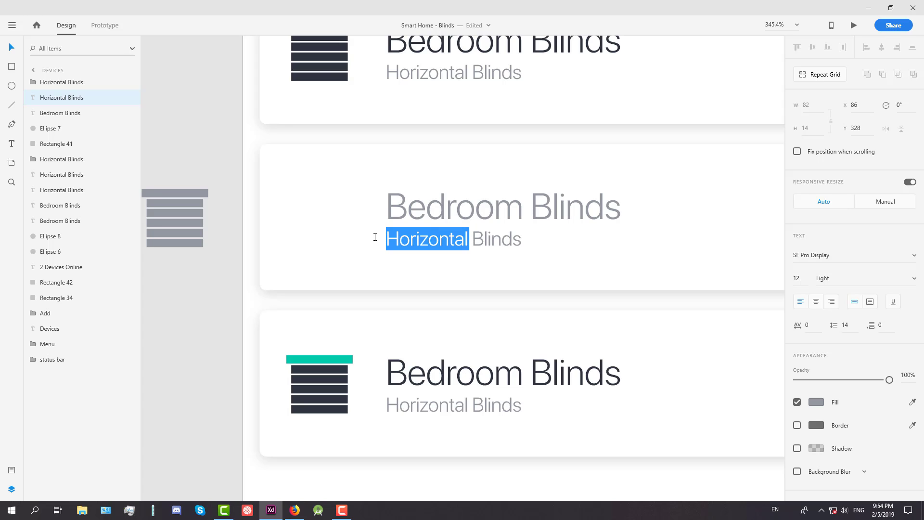
{"action": "type", "text": "Mini"}
Step: Replace the middle card's Bedroom Blinds title with a person's room name
{"action": "left_click", "coordinate": [412, 212]}
{"action": "double_click", "coordinate": [406, 211]}
{"action": "left_click_drag", "start_coordinate": [386, 211], "coordinate": [623, 225]}
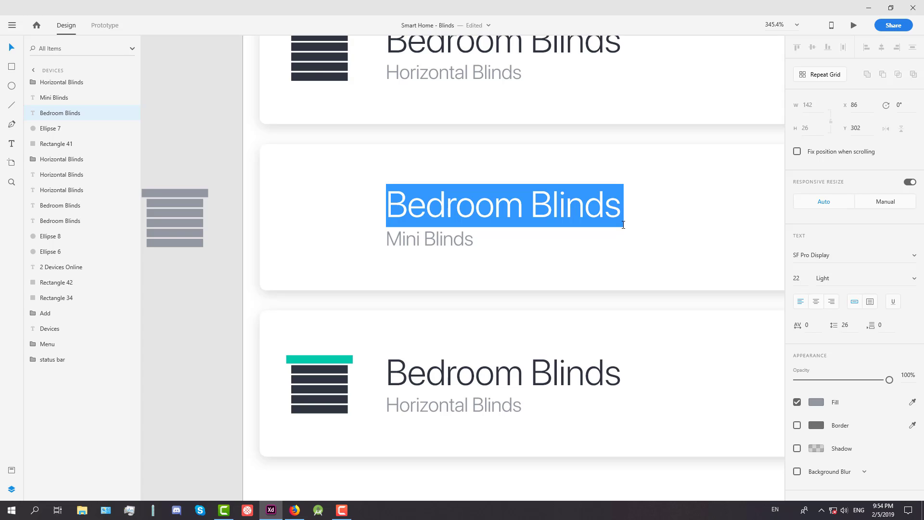
{"action": "type", "text": "Joh"}
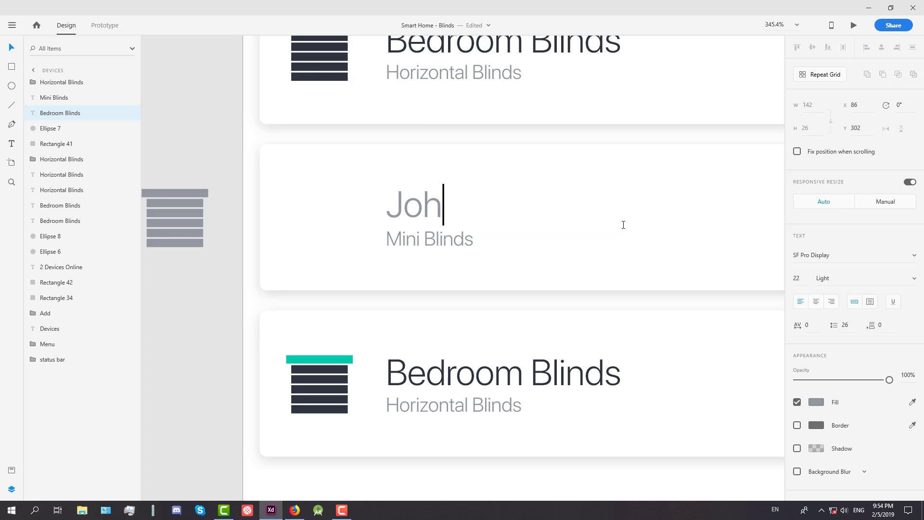
{"action": "type", "text": "n's Room"}
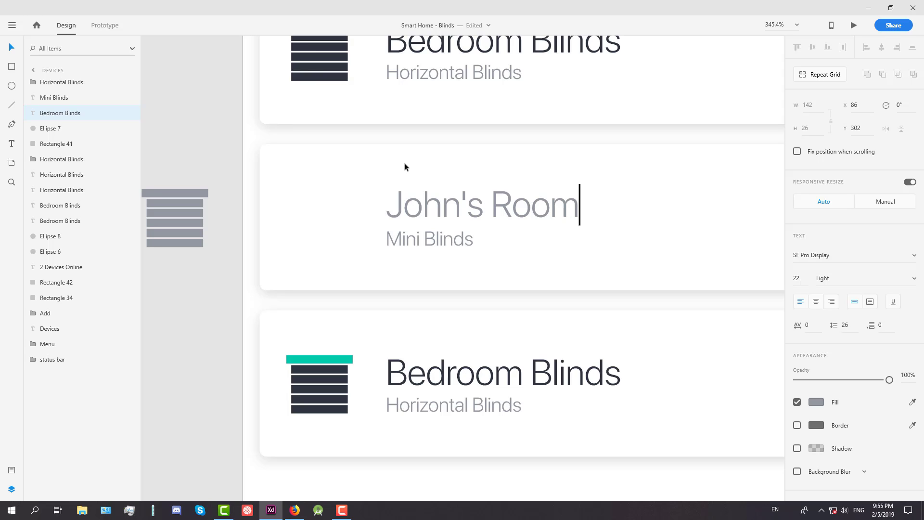
{"action": "key", "text": "Escape"}
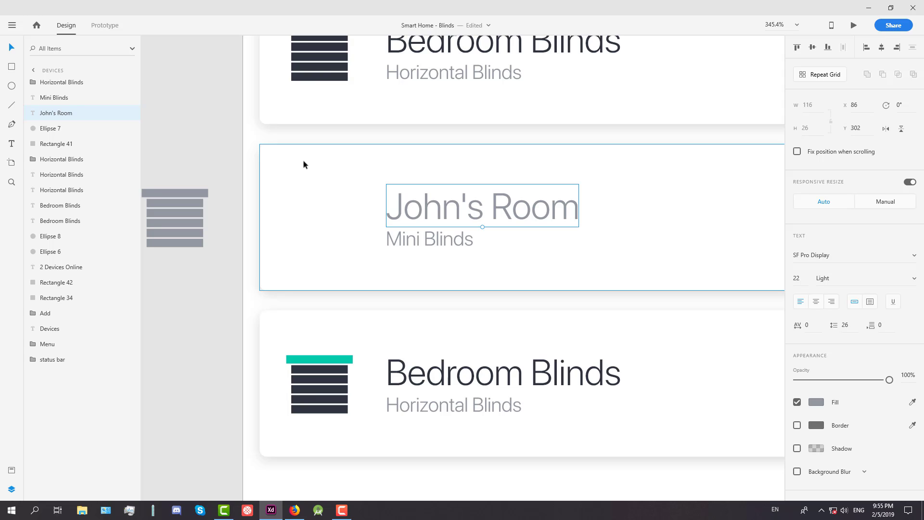
{"action": "left_click", "coordinate": [183, 94]}
{"action": "scroll", "coordinate": [190, 190], "scroll_direction": "up", "scroll_amount": 4}
Step: Set the second slat of the detached blinds drawing to a height of 2.5
{"action": "scroll", "coordinate": [377, 244], "scroll_direction": "left", "scroll_amount": 2}
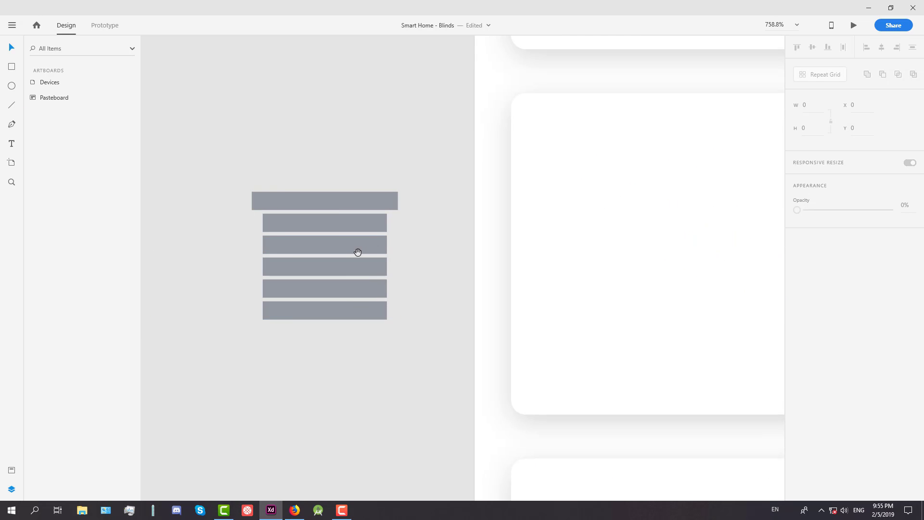
{"action": "left_click_drag", "start_coordinate": [358, 252], "coordinate": [396, 258]}
{"action": "scroll", "coordinate": [377, 242], "scroll_direction": "up", "scroll_amount": 2}
{"action": "left_click_drag", "start_coordinate": [378, 245], "coordinate": [393, 245]}
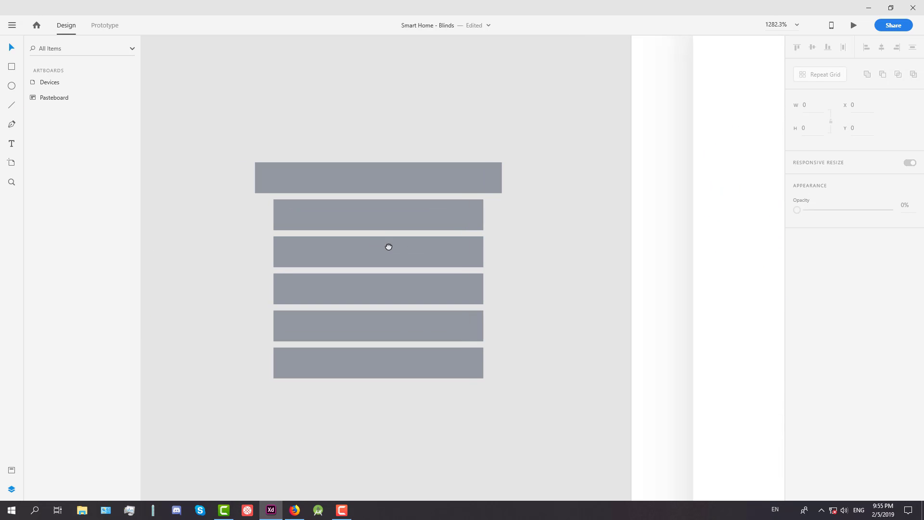
{"action": "left_click", "coordinate": [371, 220]}
{"action": "left_click", "coordinate": [371, 219]}
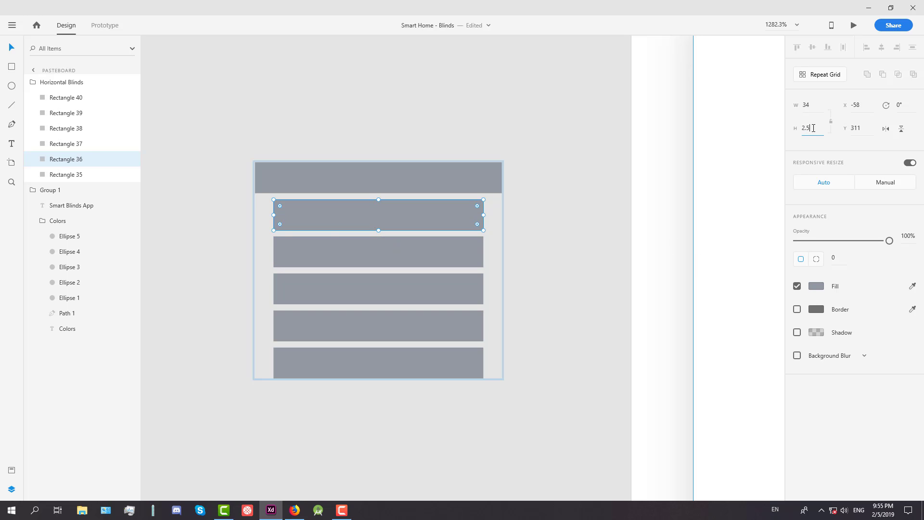
{"action": "key", "text": "Return"}
{"action": "scroll", "coordinate": [354, 245], "scroll_direction": "up", "scroll_amount": 1}
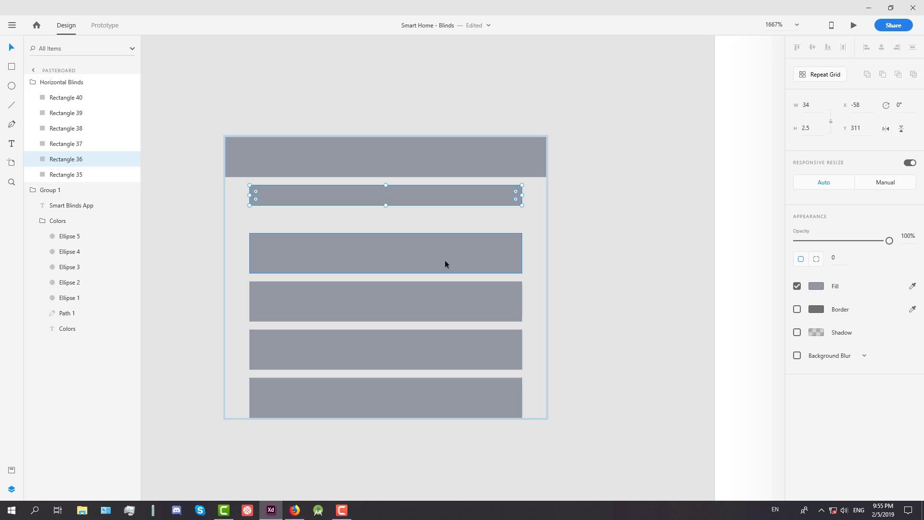
{"action": "key", "text": "Escape"}
Step: Move the four lower wide slats aside, clear of the thin slat
{"action": "left_click_drag", "start_coordinate": [588, 247], "coordinate": [624, 301]}
{"action": "key", "text": "Escape"}
{"action": "scroll", "coordinate": [662, 238], "scroll_direction": "down", "scroll_amount": 1}
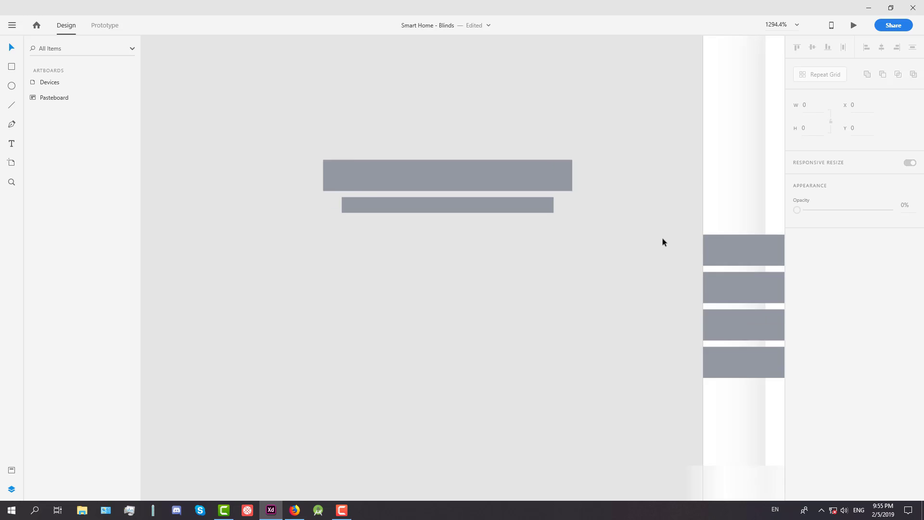
{"action": "scroll", "coordinate": [662, 241], "scroll_direction": "down", "scroll_amount": 2}
{"action": "left_click", "coordinate": [691, 245]}
{"action": "left_click", "coordinate": [700, 290], "text": "shift"}
{"action": "left_click", "coordinate": [693, 310], "text": "shift"}
{"action": "left_click", "coordinate": [562, 219], "text": "shift"}
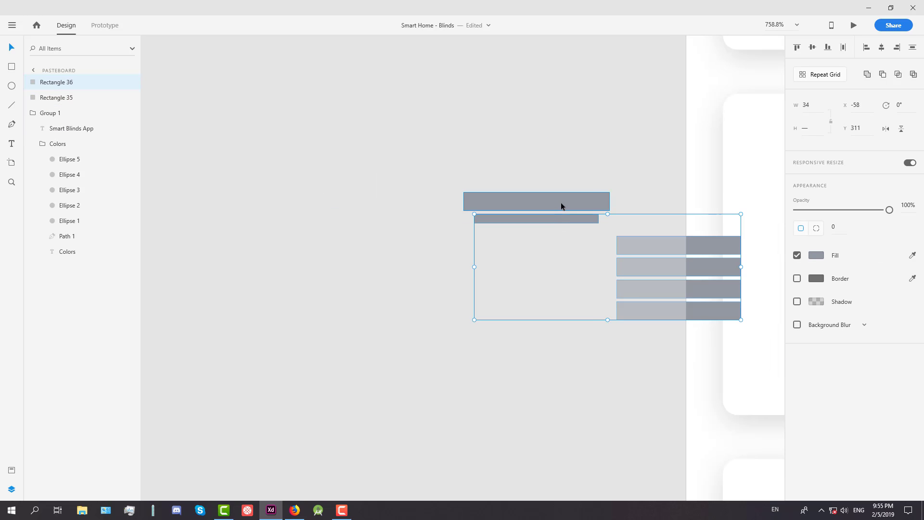
{"action": "key", "text": "ctrl+z"}
{"action": "key", "text": "ctrl+z"}
{"action": "key", "text": "ctrl+z"}
{"action": "scroll", "coordinate": [433, 207], "scroll_direction": "up", "scroll_amount": 2}
Step: Duplicate the thin slat into ten evenly spaced slats and delete the four leftover wide bars
{"action": "left_click_drag", "start_coordinate": [457, 241], "coordinate": [469, 289]}
{"action": "left_click", "coordinate": [487, 287]}
{"action": "left_click_drag", "start_coordinate": [491, 359], "coordinate": [472, 336]}
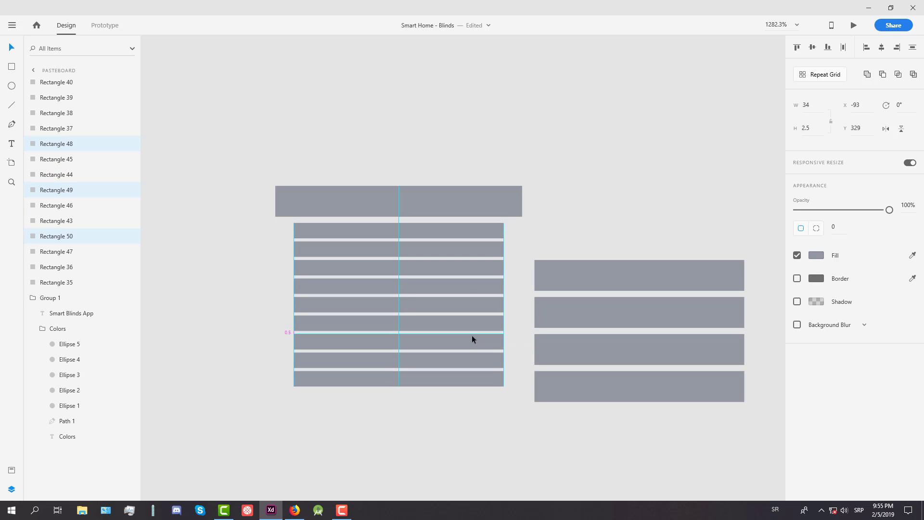
{"action": "left_click", "coordinate": [488, 399]}
{"action": "left_click_drag", "start_coordinate": [485, 377], "coordinate": [477, 395]}
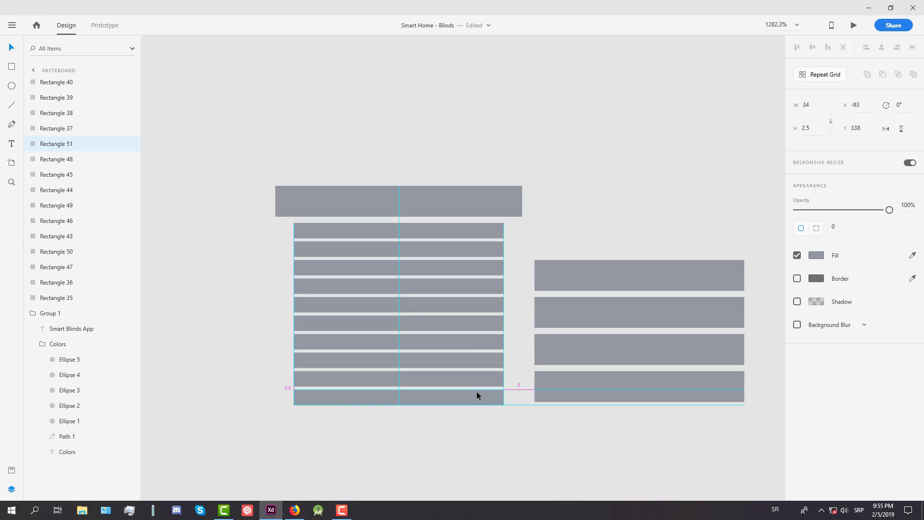
{"action": "left_click", "coordinate": [507, 431]}
{"action": "left_click_drag", "start_coordinate": [516, 422], "coordinate": [602, 255]}
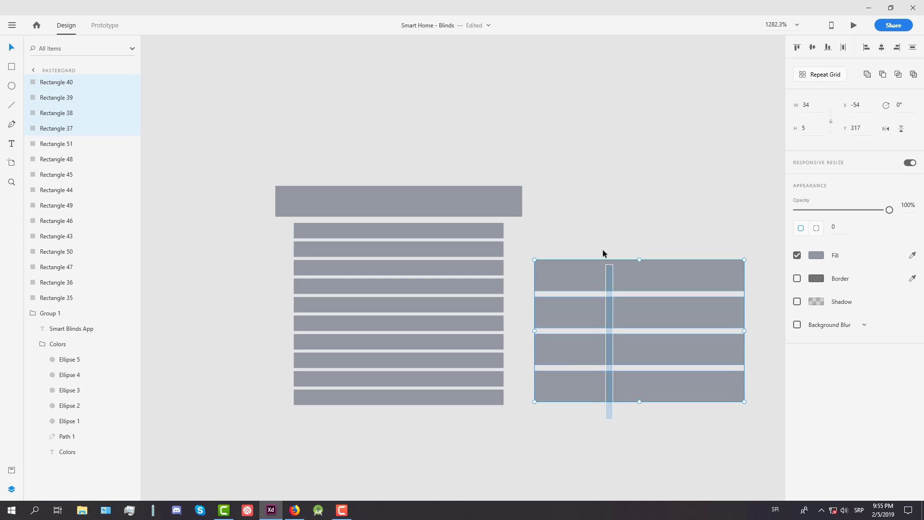
{"action": "key", "text": "Delete"}
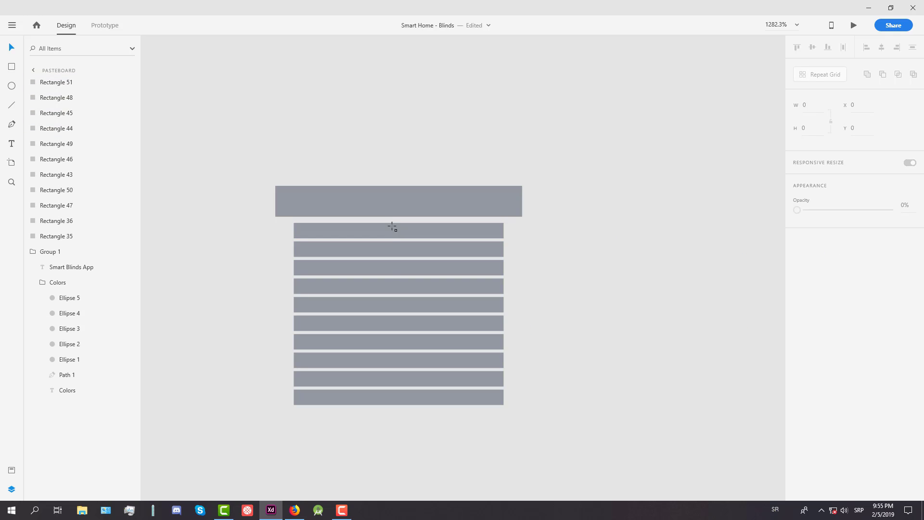
Step: Draw a borderless 0.5-wide strip down the centre of the slats as the cord
{"action": "left_click_drag", "start_coordinate": [388, 224], "coordinate": [389, 406]}
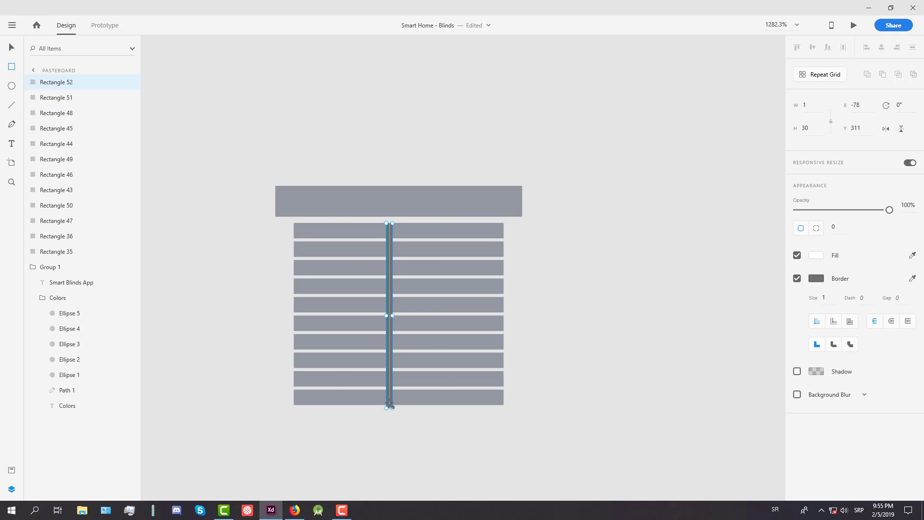
{"action": "left_click", "coordinate": [797, 279]}
{"action": "scroll", "coordinate": [412, 266], "scroll_direction": "up", "scroll_amount": 3}
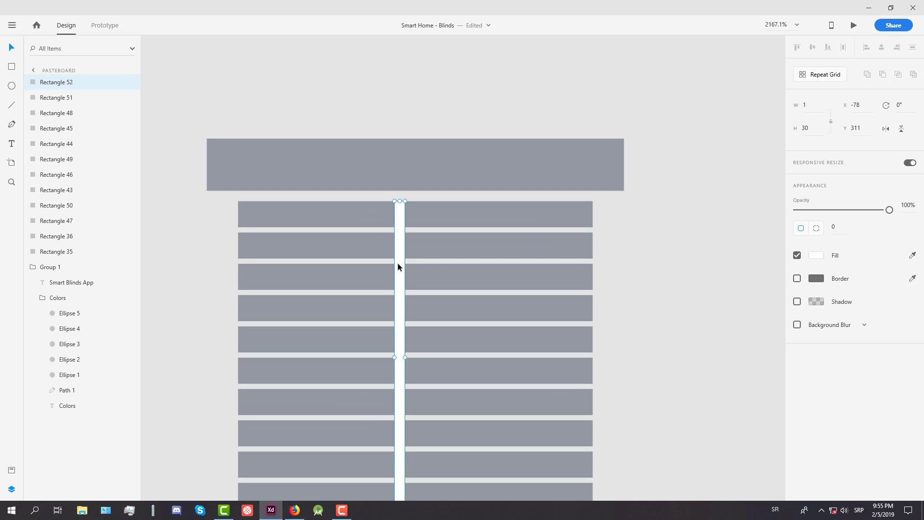
{"action": "left_click", "coordinate": [815, 106]}
{"action": "type", "text": "0.5"}
{"action": "key", "text": "Return"}
{"action": "scroll", "coordinate": [359, 224], "scroll_direction": "down", "scroll_amount": 2}
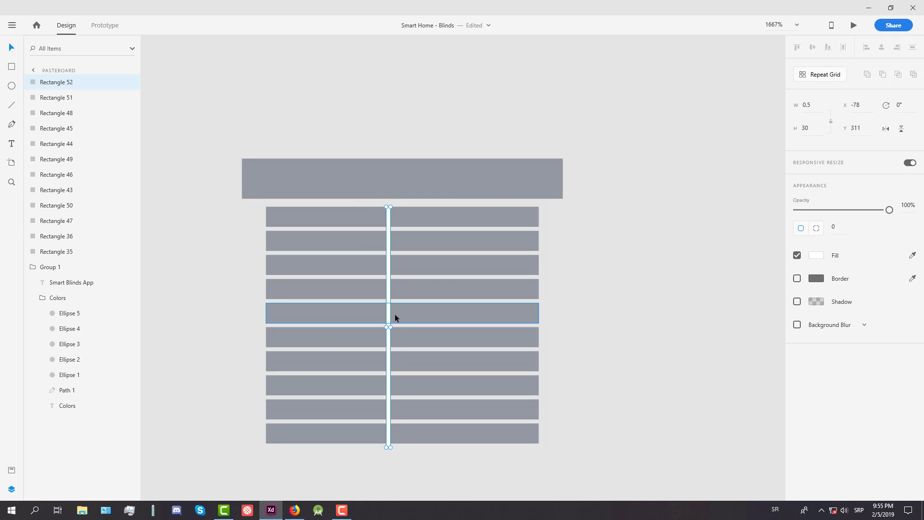
{"action": "left_click_drag", "start_coordinate": [390, 305], "coordinate": [403, 302]}
Step: Group all the mini-blinds pieces and move the icon into the middle card
{"action": "left_click", "coordinate": [609, 290]}
{"action": "scroll", "coordinate": [609, 290], "scroll_direction": "down", "scroll_amount": 4}
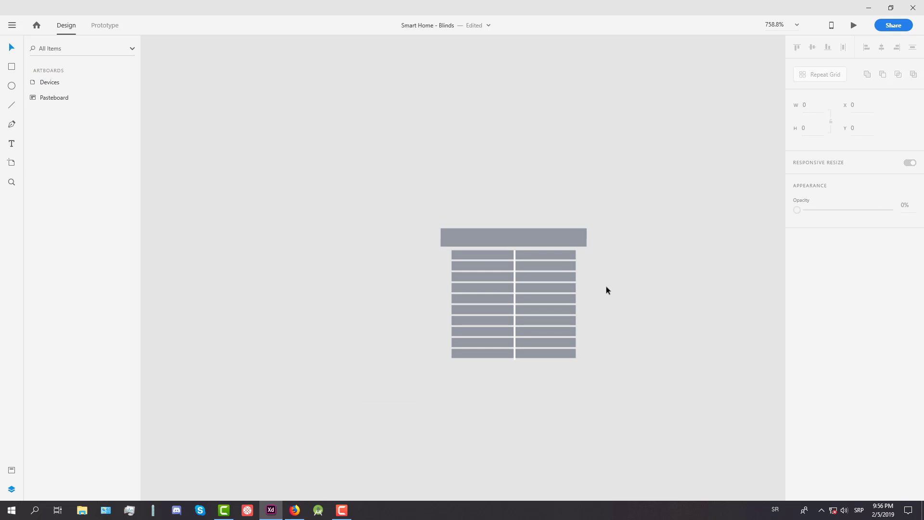
{"action": "left_click_drag", "start_coordinate": [628, 381], "coordinate": [385, 150]}
{"action": "key", "text": "ctrl+g"}
{"action": "scroll", "coordinate": [539, 182], "scroll_direction": "down", "scroll_amount": 3}
{"action": "left_click_drag", "start_coordinate": [631, 207], "coordinate": [487, 213]}
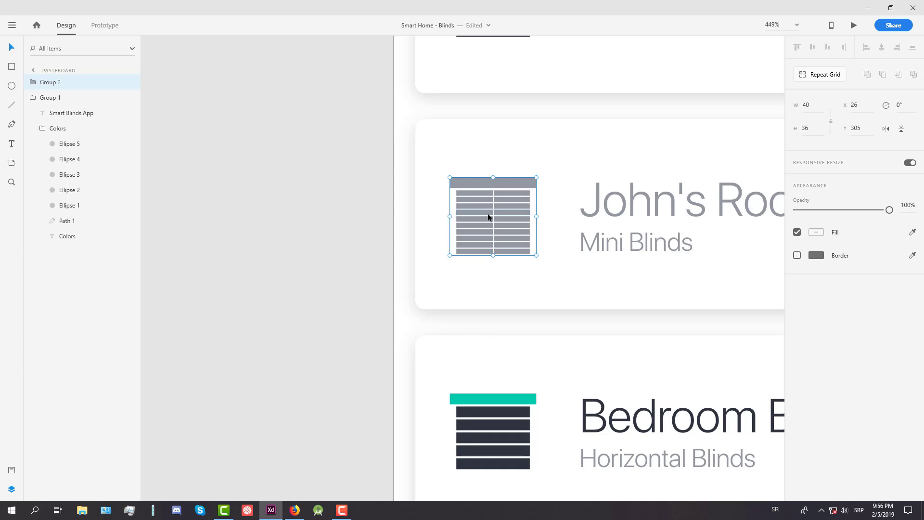
Step: Compare the new mini-blinds icon's size and position with the Bedroom Blinds icon
{"action": "scroll", "coordinate": [532, 149], "scroll_direction": "down", "scroll_amount": 2}
{"action": "scroll", "coordinate": [460, 200], "scroll_direction": "up", "scroll_amount": 2}
{"action": "left_click", "coordinate": [448, 63]}
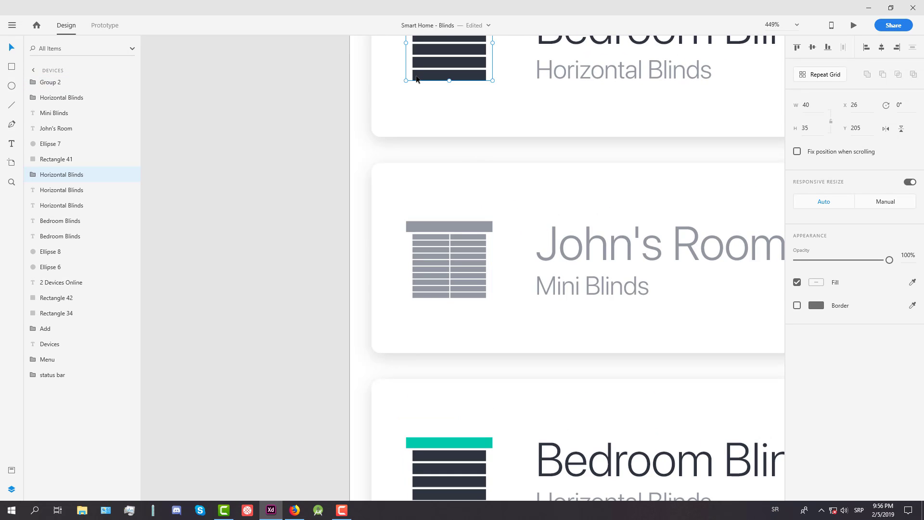
{"action": "left_click", "coordinate": [408, 274]}
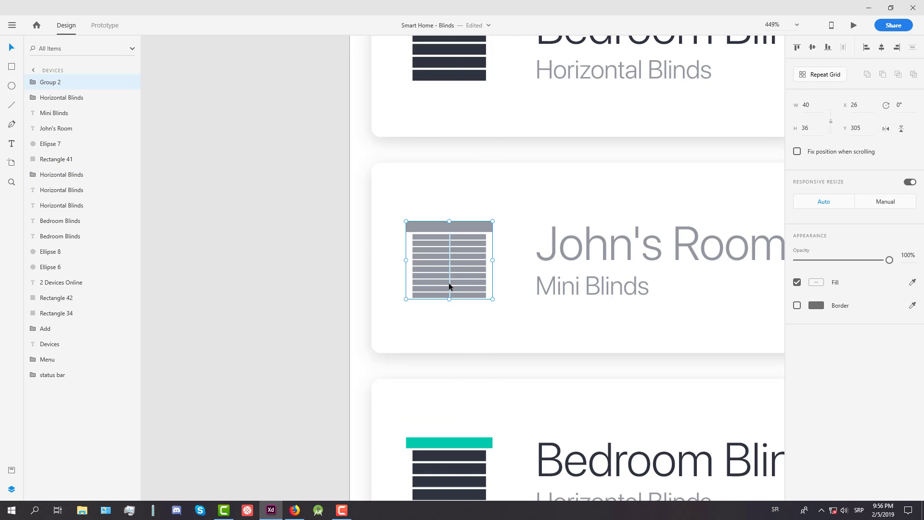
{"action": "left_click", "coordinate": [336, 264]}
{"action": "scroll", "coordinate": [336, 264], "scroll_direction": "down", "scroll_amount": 3}
{"action": "scroll", "coordinate": [511, 262], "scroll_direction": "up", "scroll_amount": 2}
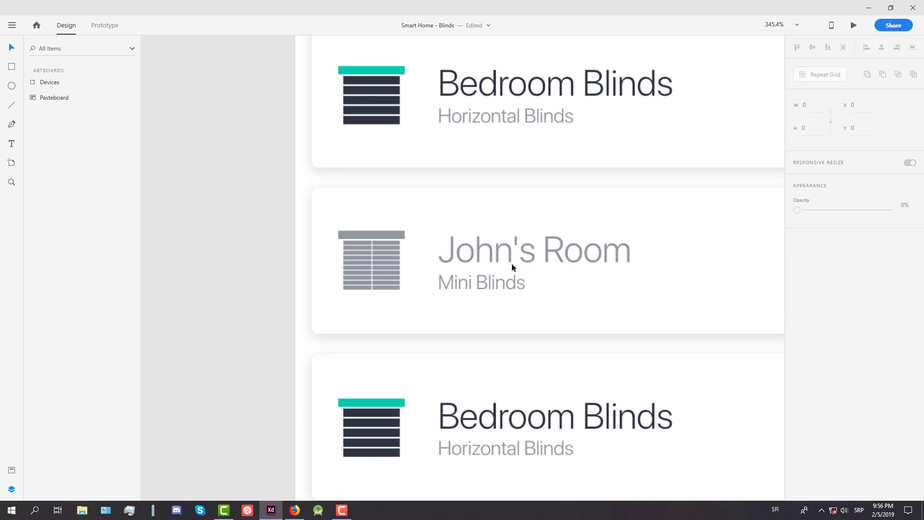
{"action": "scroll", "coordinate": [469, 375], "scroll_direction": "down", "scroll_amount": 3}
Step: In the bottom card, change 'Horizontal' to 'Vertical' in the subtitle and 'Bedroom' to 'Main Room' in the title
{"action": "double_click", "coordinate": [460, 332]}
{"action": "left_click_drag", "start_coordinate": [419, 322], "coordinate": [485, 324]}
{"action": "type", "text": "Vertic"}
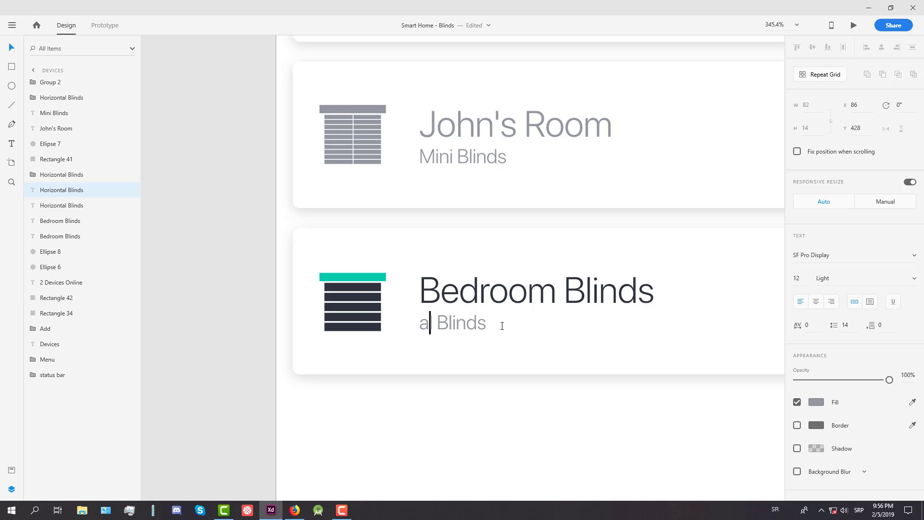
{"action": "double_click", "coordinate": [442, 293]}
{"action": "left_click_drag", "start_coordinate": [420, 291], "coordinate": [564, 306]}
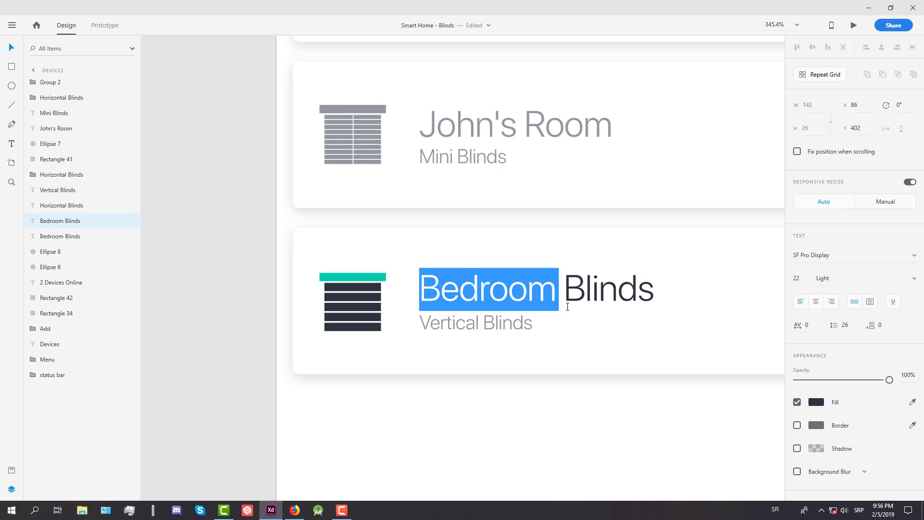
{"action": "type", "text": "Main Room"}
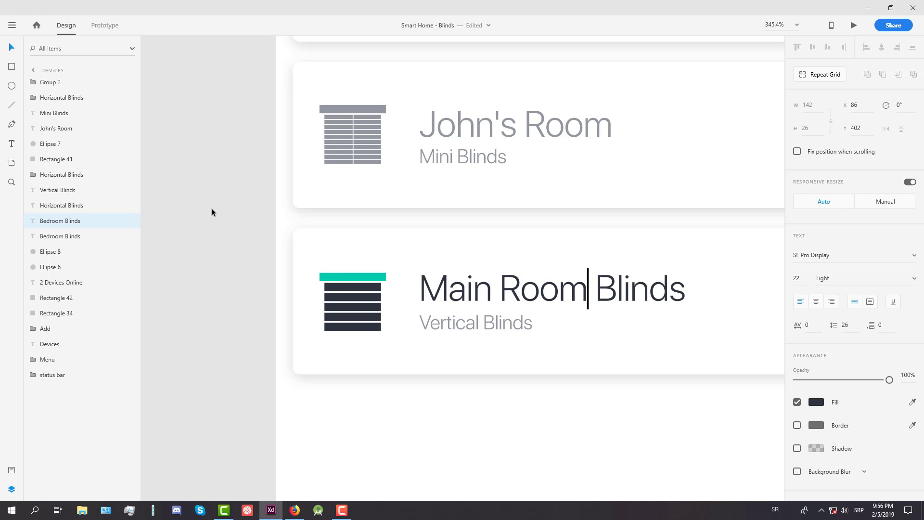
{"action": "key", "text": "Escape"}
Step: Move the bottom card's horizontal-blinds icon onto the pasteboard and make a copy beside it
{"action": "left_click", "coordinate": [358, 302]}
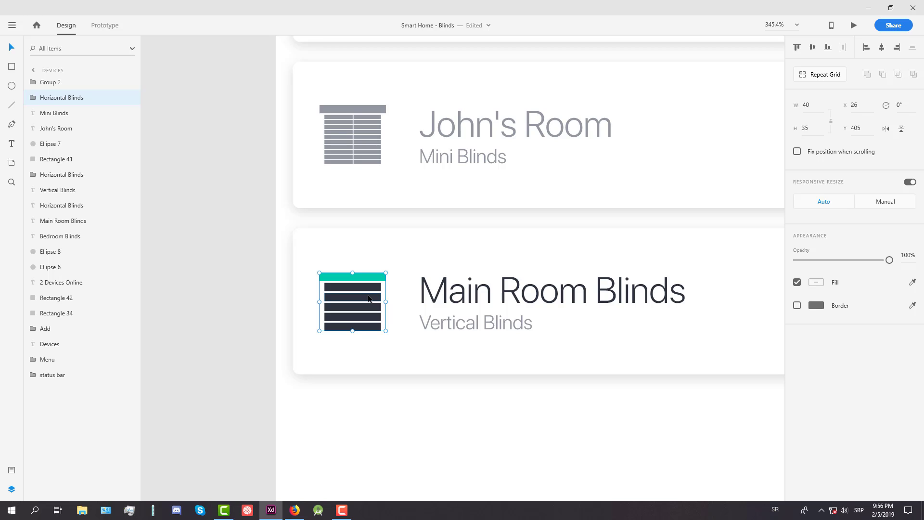
{"action": "left_click_drag", "start_coordinate": [368, 299], "coordinate": [197, 295]}
{"action": "left_click_drag", "start_coordinate": [218, 362], "coordinate": [511, 387]}
{"action": "left_click_drag", "start_coordinate": [480, 330], "coordinate": [350, 329]}
{"action": "left_click", "coordinate": [375, 275]}
{"action": "scroll", "coordinate": [356, 332], "scroll_direction": "up", "scroll_amount": 5}
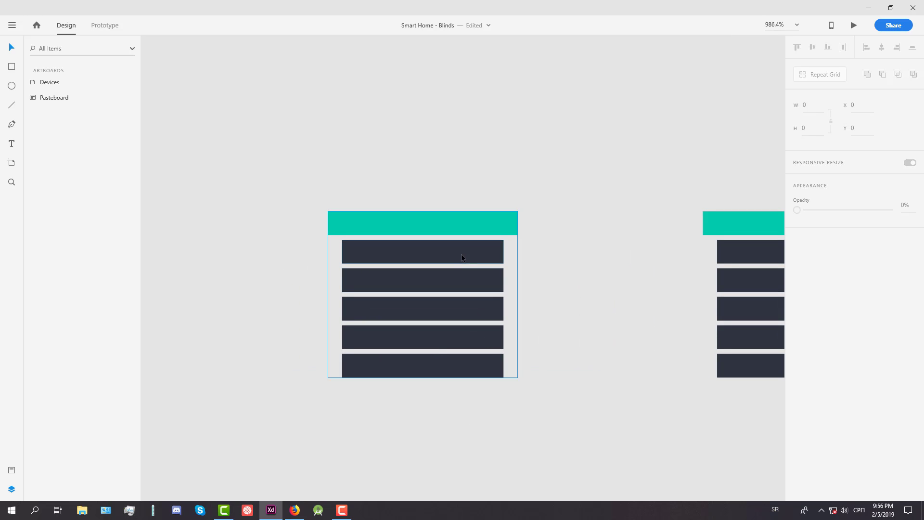
{"action": "left_click_drag", "start_coordinate": [461, 253], "coordinate": [516, 319]}
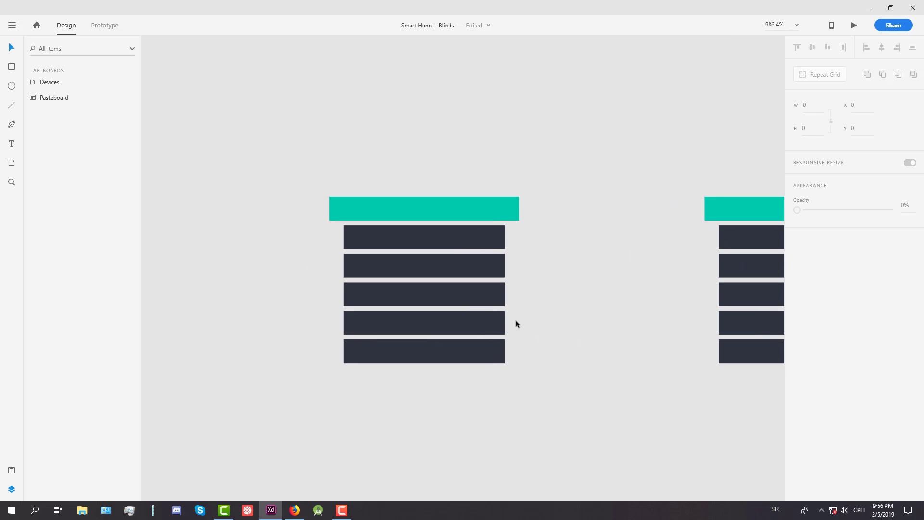
Step: Resize the top slat to W 6, H 29 and move the four other slats down
{"action": "left_click", "coordinate": [472, 244]}
{"action": "double_click", "coordinate": [472, 246]}
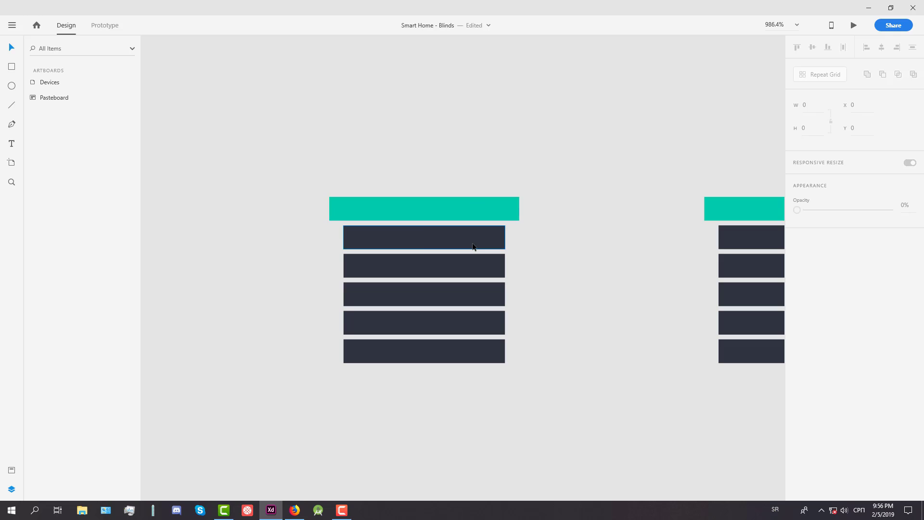
{"action": "type", "text": "6"}
{"action": "key", "text": "Tab"}
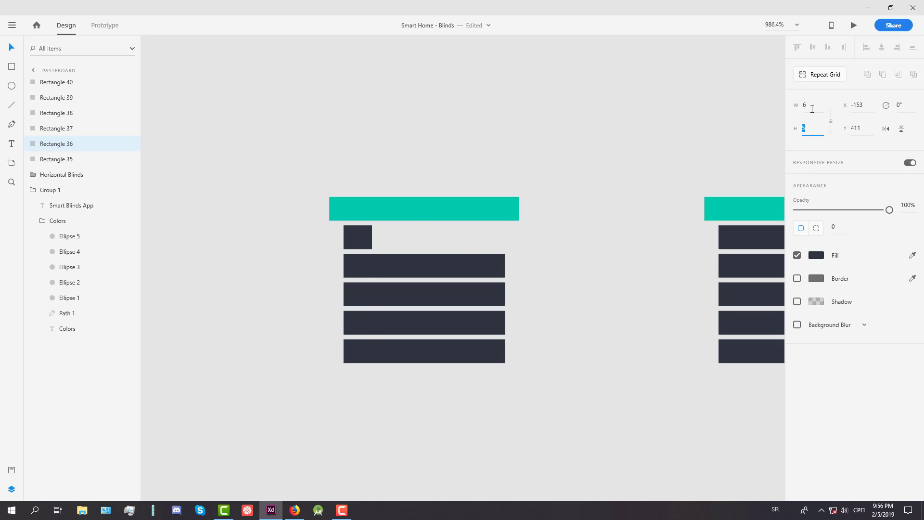
{"action": "type", "text": "29"}
{"action": "key", "text": "Return"}
{"action": "left_click", "coordinate": [437, 270]}
{"action": "left_click", "coordinate": [436, 296], "text": "shift"}
{"action": "left_click", "coordinate": [437, 322], "text": "shift"}
{"action": "left_click", "coordinate": [437, 340], "text": "shift"}
{"action": "left_click_drag", "start_coordinate": [452, 312], "coordinate": [453, 431]}
Step: Duplicate the tall slat into five side-by-side slats and delete the four horizontal slats
{"action": "left_click", "coordinate": [361, 293]}
{"action": "left_click_drag", "start_coordinate": [361, 293], "coordinate": [487, 322], "text": "alt"}
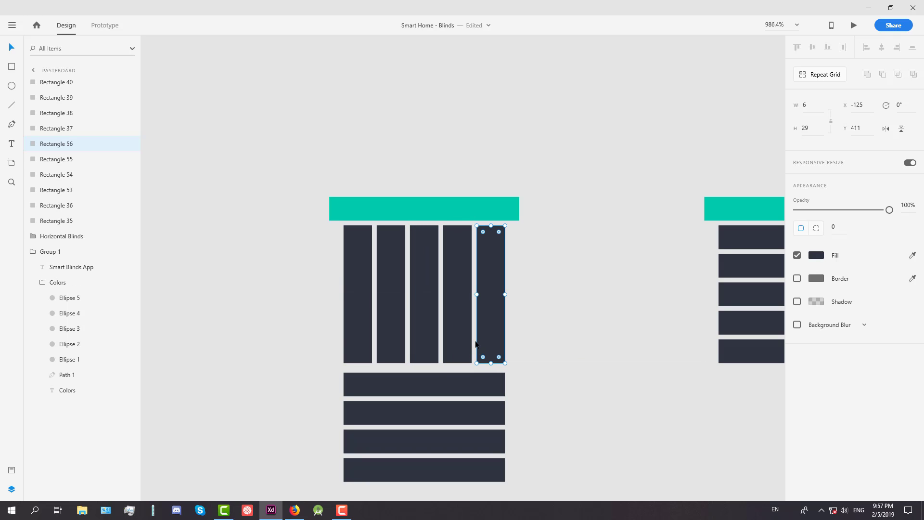
{"action": "left_click", "coordinate": [544, 428]}
{"action": "left_click_drag", "start_coordinate": [541, 466], "coordinate": [380, 380]}
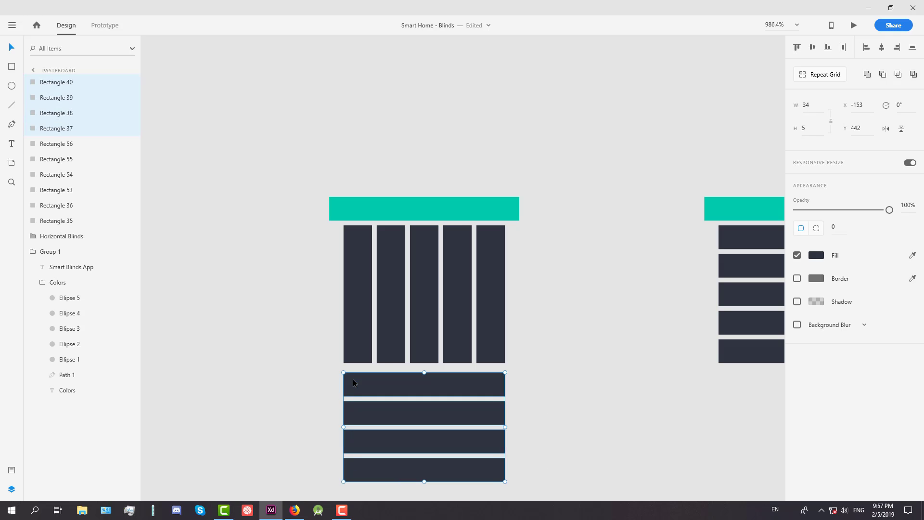
{"action": "key", "text": "Delete"}
Step: Delete the old icon copy, then group the teal bar and slats as 'Vertical Blinds'
{"action": "scroll", "coordinate": [506, 368], "scroll_direction": "down", "scroll_amount": 3}
{"action": "left_click_drag", "start_coordinate": [581, 231], "coordinate": [732, 381]}
{"action": "key", "text": "Delete"}
{"action": "left_click_drag", "start_coordinate": [585, 383], "coordinate": [409, 267]}
{"action": "key", "text": "ctrl+g"}
{"action": "double_click", "coordinate": [54, 82]}
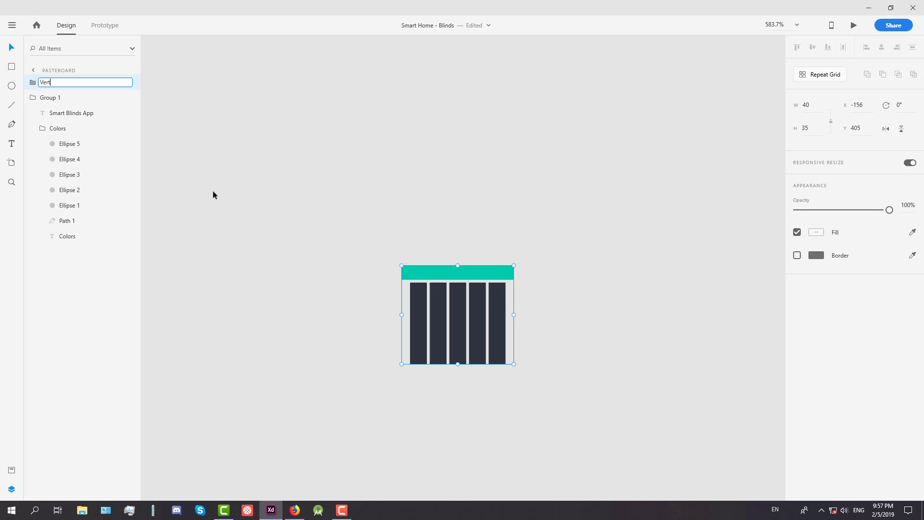
{"action": "type", "text": "Vertical Blinds"}
{"action": "key", "text": "Return"}
Step: Place the Vertical Blinds icon into the Main Room Blinds card
{"action": "scroll", "coordinate": [401, 219], "scroll_direction": "down", "scroll_amount": 3}
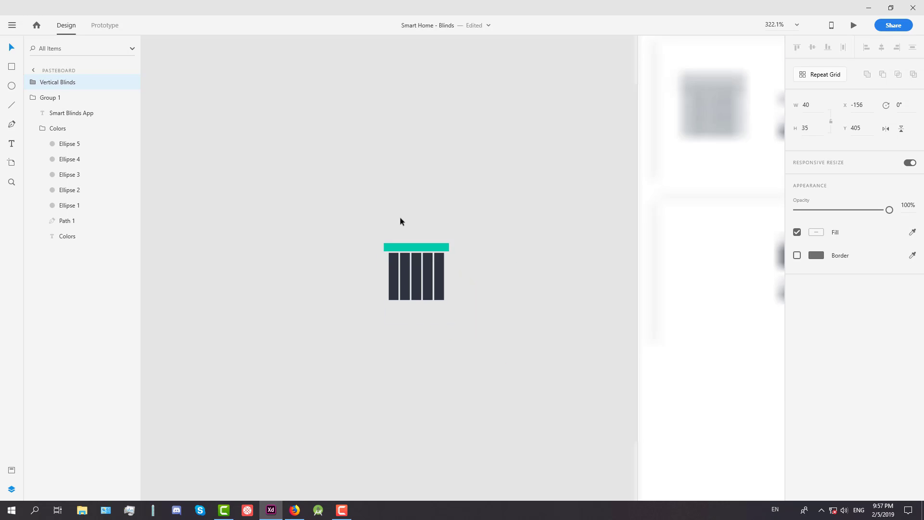
{"action": "scroll", "coordinate": [354, 239], "scroll_direction": "right", "scroll_amount": 3}
{"action": "left_click_drag", "start_coordinate": [240, 249], "coordinate": [463, 258]}
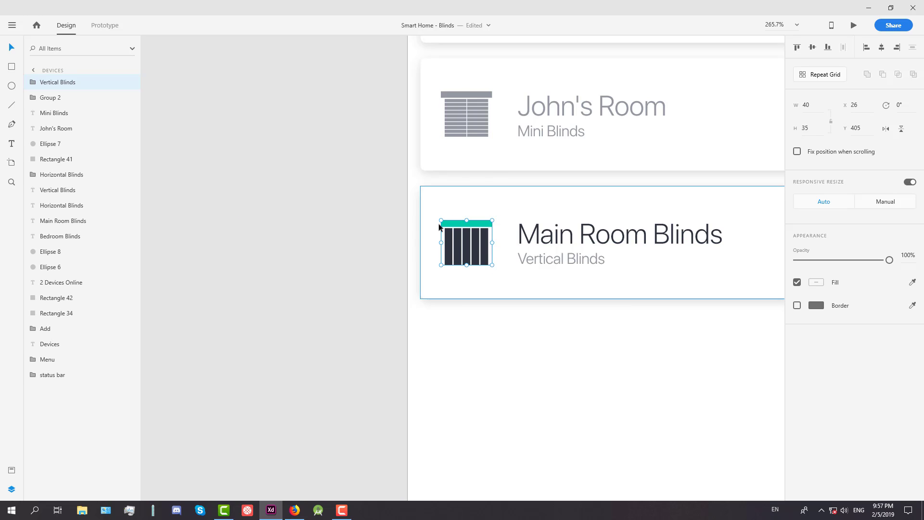
Step: Rename the middle card's icon layer from Group 2 to Mini Blinds
{"action": "scroll", "coordinate": [464, 120], "scroll_direction": "up", "scroll_amount": 5}
{"action": "scroll", "coordinate": [485, 151], "scroll_direction": "up", "scroll_amount": 2}
{"action": "left_click", "coordinate": [485, 152]}
{"action": "double_click", "coordinate": [54, 97]}
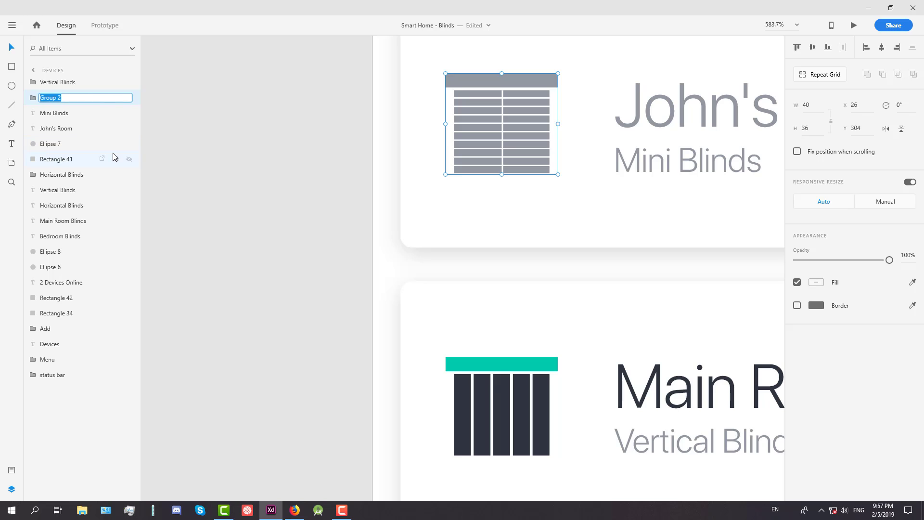
{"action": "key", "text": "Return"}
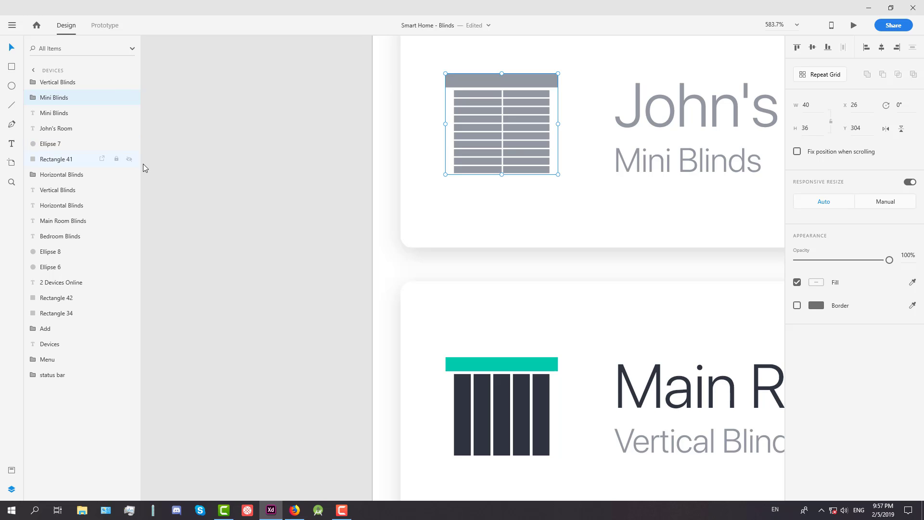
{"action": "scroll", "coordinate": [380, 251], "scroll_direction": "up", "scroll_amount": 4}
{"action": "left_click", "coordinate": [135, 174]}
{"action": "left_click", "coordinate": [287, 261]}
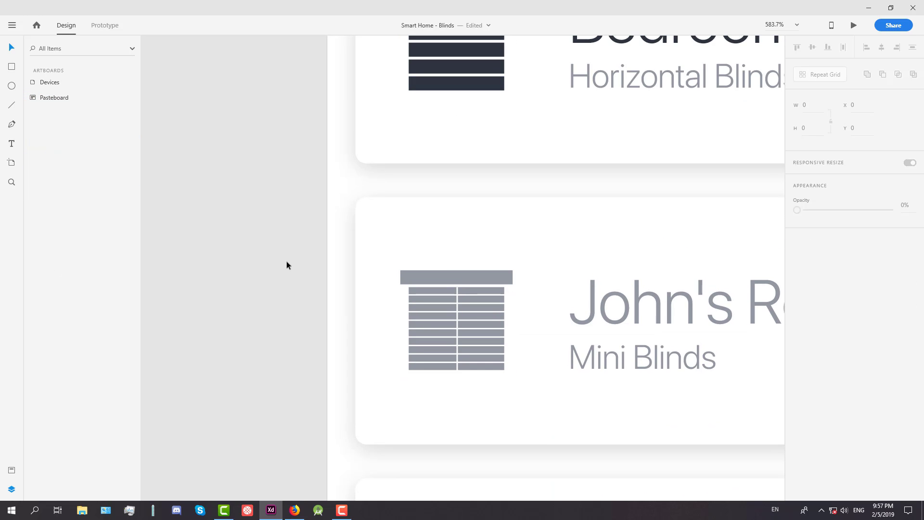
Step: Select every part of the middle card, group it, and name the group Offline Device
{"action": "scroll", "coordinate": [286, 261], "scroll_direction": "down", "scroll_amount": 4}
{"action": "left_click_drag", "start_coordinate": [267, 222], "coordinate": [778, 348]}
{"action": "scroll", "coordinate": [552, 235], "scroll_direction": "down", "scroll_amount": 4}
{"action": "scroll", "coordinate": [552, 235], "scroll_direction": "right", "scroll_amount": 3}
{"action": "scroll", "coordinate": [552, 234], "scroll_direction": "down", "scroll_amount": 3}
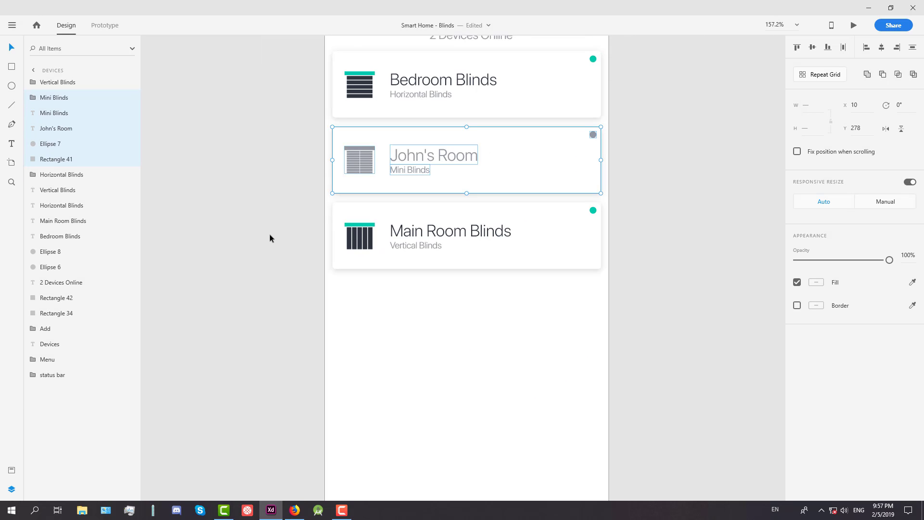
{"action": "key", "text": "ctrl+g"}
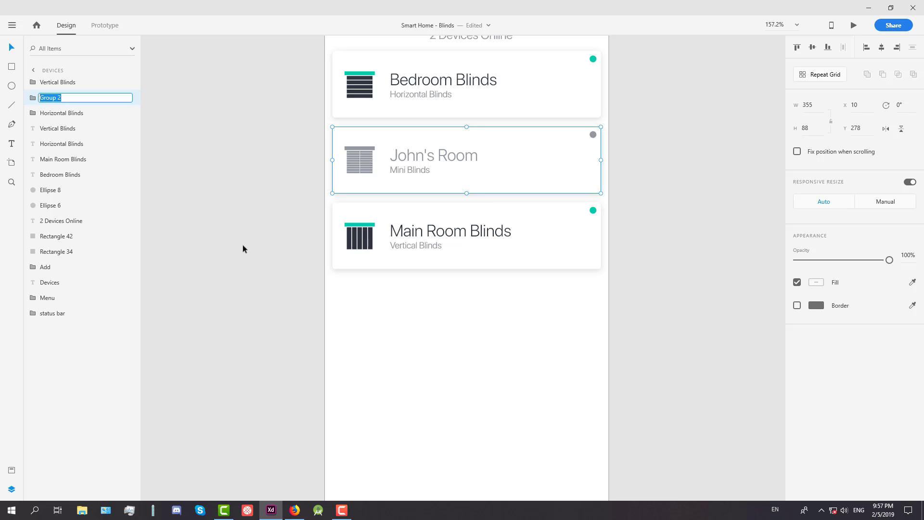
{"action": "key", "text": "Return"}
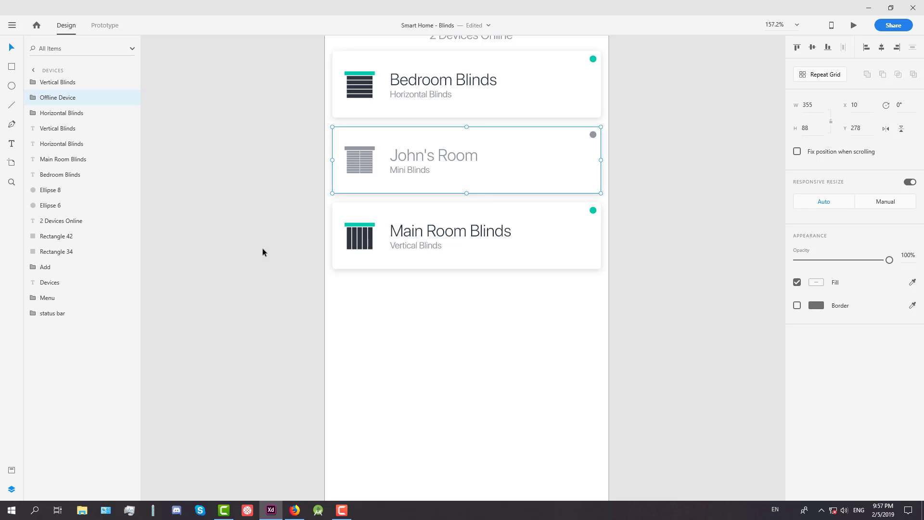
{"action": "left_click", "coordinate": [262, 248]}
Step: Pan around the Devices artboard to review the three blinds cards
{"action": "scroll", "coordinate": [266, 246], "scroll_direction": "down", "scroll_amount": 2}
{"action": "scroll", "coordinate": [266, 245], "scroll_direction": "up", "scroll_amount": 2}
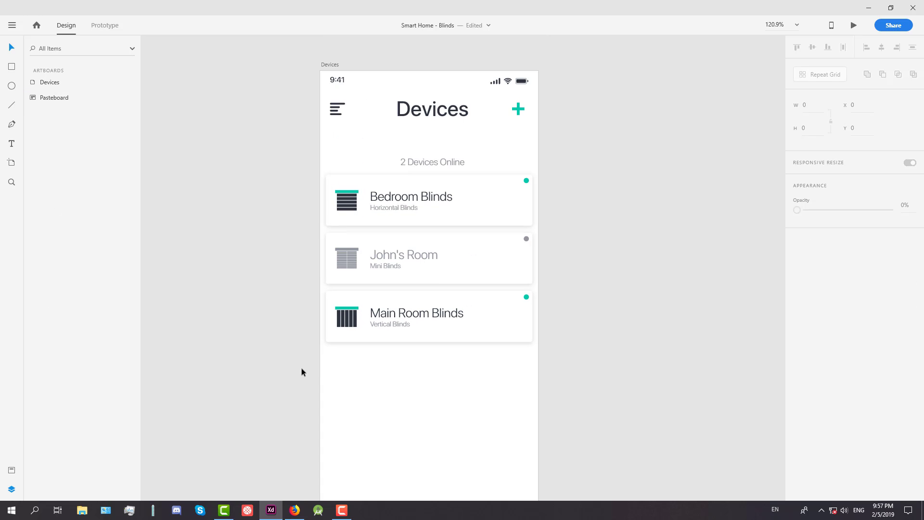
{"action": "scroll", "coordinate": [295, 332], "scroll_direction": "down", "scroll_amount": 2}
{"action": "scroll", "coordinate": [292, 331], "scroll_direction": "down", "scroll_amount": 2}
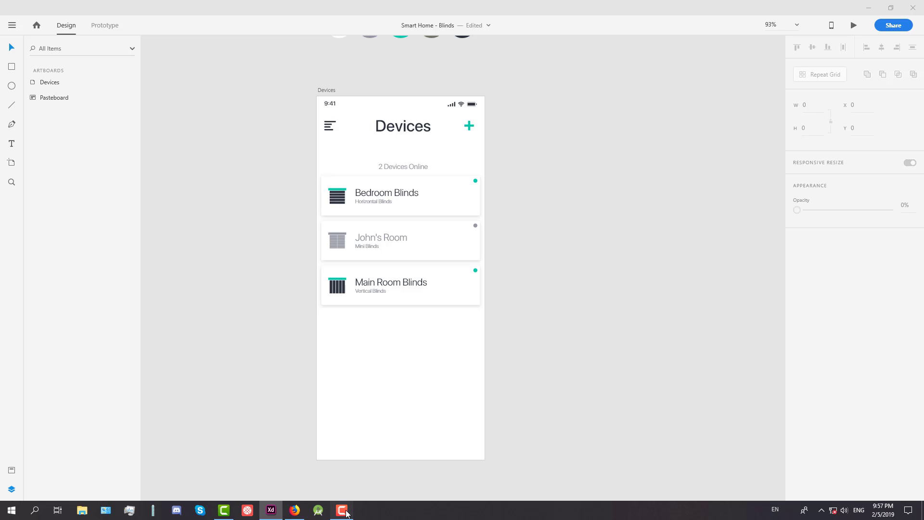
{"action": "left_click_drag", "start_coordinate": [510, 411], "coordinate": [554, 401]}
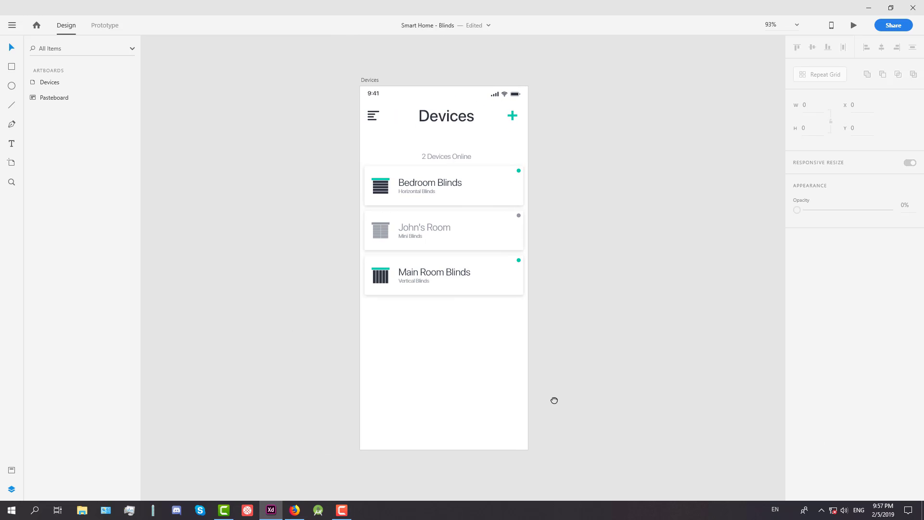
{"action": "scroll", "coordinate": [536, 367], "scroll_direction": "up", "scroll_amount": 2}
{"action": "left_click_drag", "start_coordinate": [536, 367], "coordinate": [579, 315]}
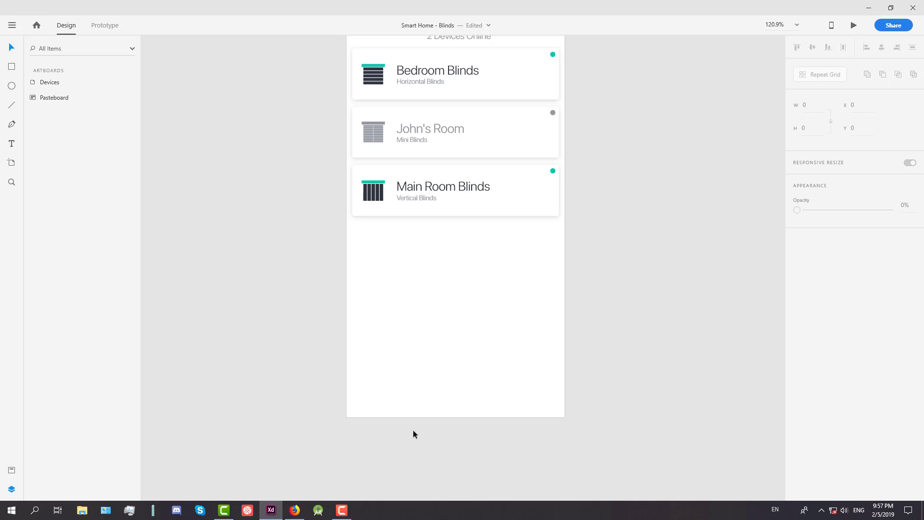
Step: Draw a 375-wide, 75-high rectangle flush with the bottom of the Devices artboard
{"action": "key", "text": "r"}
{"action": "left_click_drag", "start_coordinate": [378, 383], "coordinate": [565, 417]}
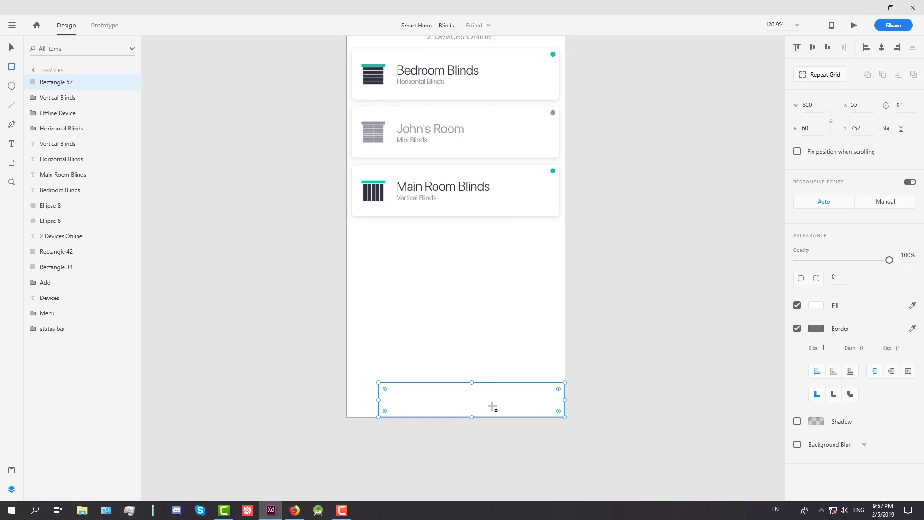
{"action": "left_click_drag", "start_coordinate": [379, 399], "coordinate": [346, 399]}
{"action": "type", "text": "v"}
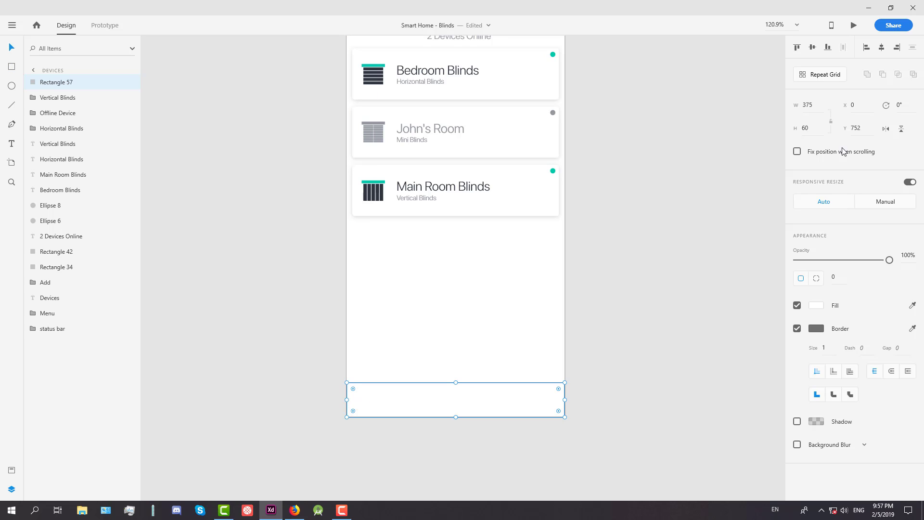
{"action": "type", "text": "75"}
{"action": "key", "text": "Return"}
{"action": "left_click_drag", "start_coordinate": [517, 395], "coordinate": [516, 385]}
Step: Remove the bar's border and add a drop shadow with Y 0 and blur 1
{"action": "scroll", "coordinate": [490, 415], "scroll_direction": "up", "scroll_amount": 5}
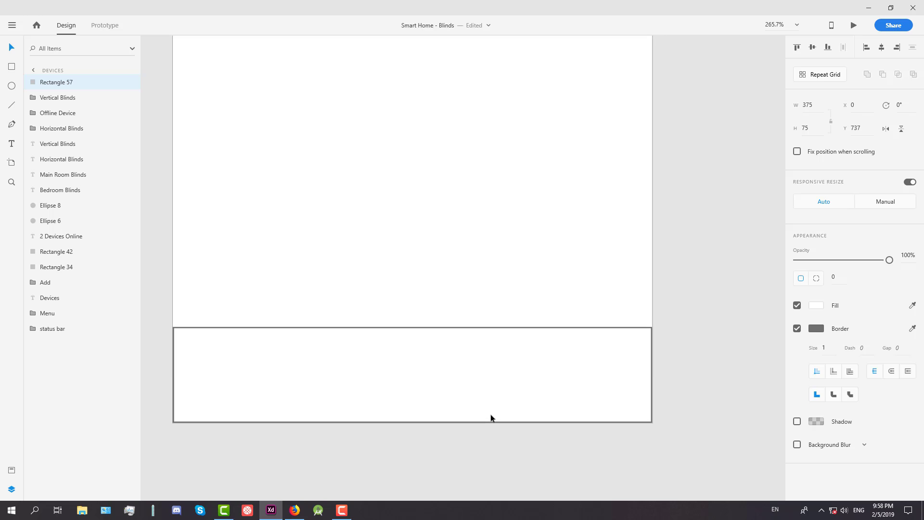
{"action": "left_click", "coordinate": [797, 329]}
{"action": "left_click", "coordinate": [797, 353]}
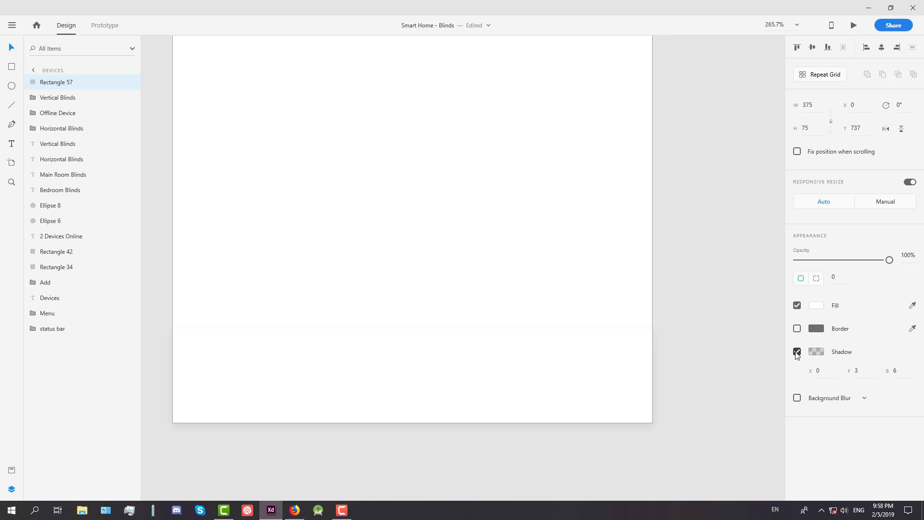
{"action": "type", "text": "0"}
{"action": "key", "text": "Tab"}
{"action": "type", "text": "1"}
{"action": "left_click", "coordinate": [699, 343]}
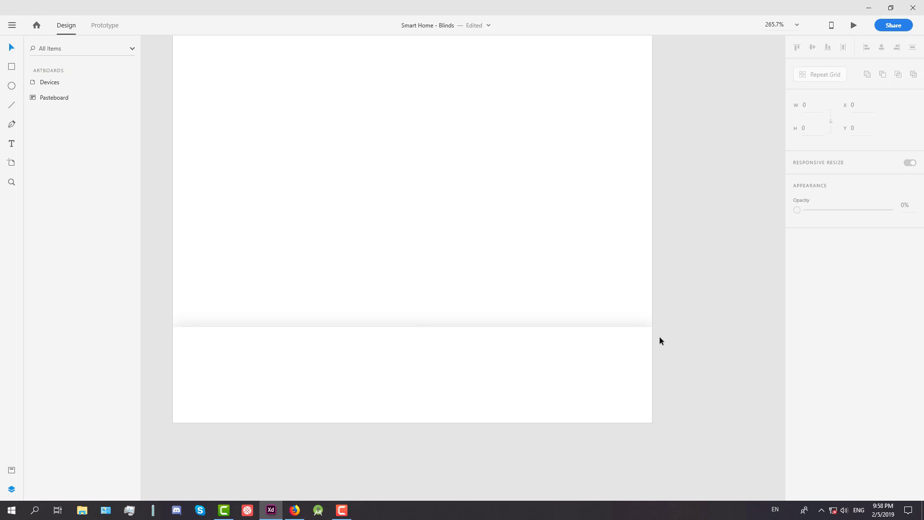
Step: Scroll through the artboard to review the cards, header and new bottom bar
{"action": "scroll", "coordinate": [431, 340], "scroll_direction": "down", "scroll_amount": 3}
{"action": "scroll", "coordinate": [665, 297], "scroll_direction": "down", "scroll_amount": 2}
{"action": "left_click_drag", "start_coordinate": [673, 241], "coordinate": [672, 318]}
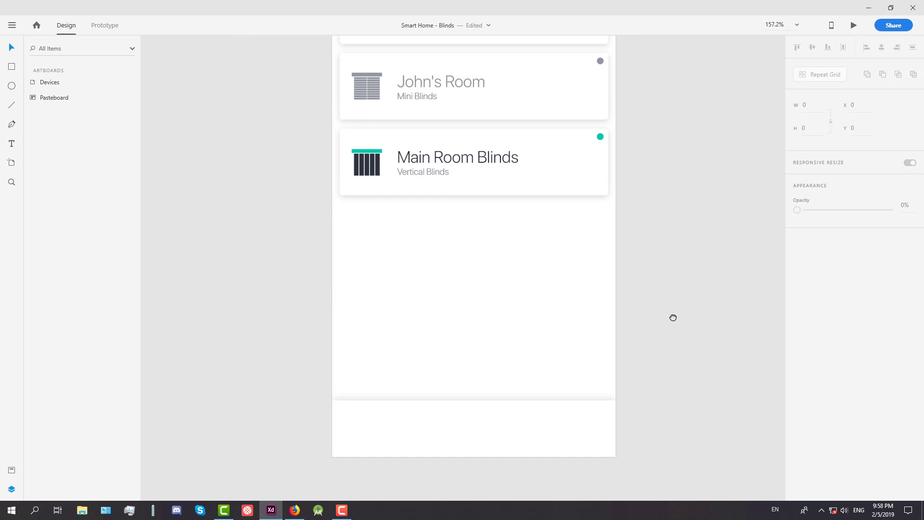
{"action": "scroll", "coordinate": [673, 266], "scroll_direction": "down", "scroll_amount": 2}
{"action": "left_click_drag", "start_coordinate": [672, 266], "coordinate": [672, 335]}
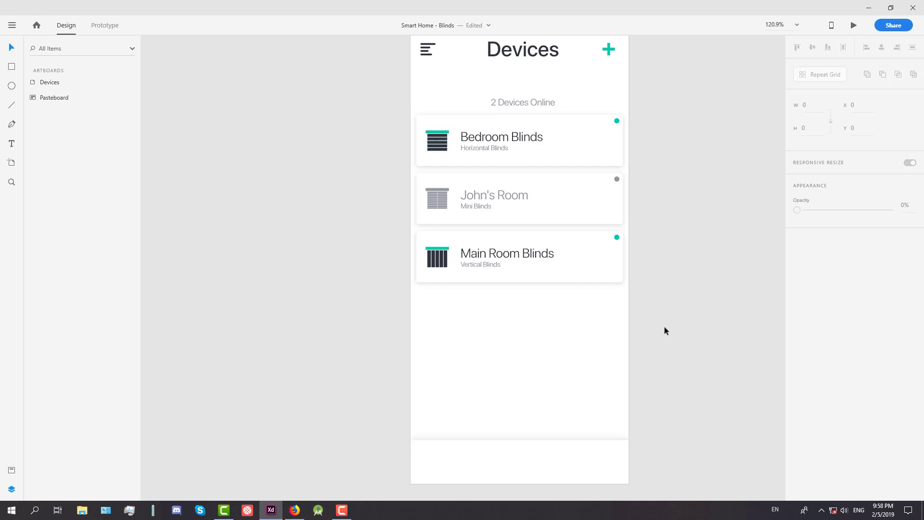
{"action": "scroll", "coordinate": [664, 327], "scroll_direction": "down", "scroll_amount": 2}
{"action": "left_click_drag", "start_coordinate": [656, 287], "coordinate": [648, 325]}
{"action": "left_click_drag", "start_coordinate": [646, 368], "coordinate": [631, 258]}
{"action": "scroll", "coordinate": [480, 330], "scroll_direction": "up", "scroll_amount": 6}
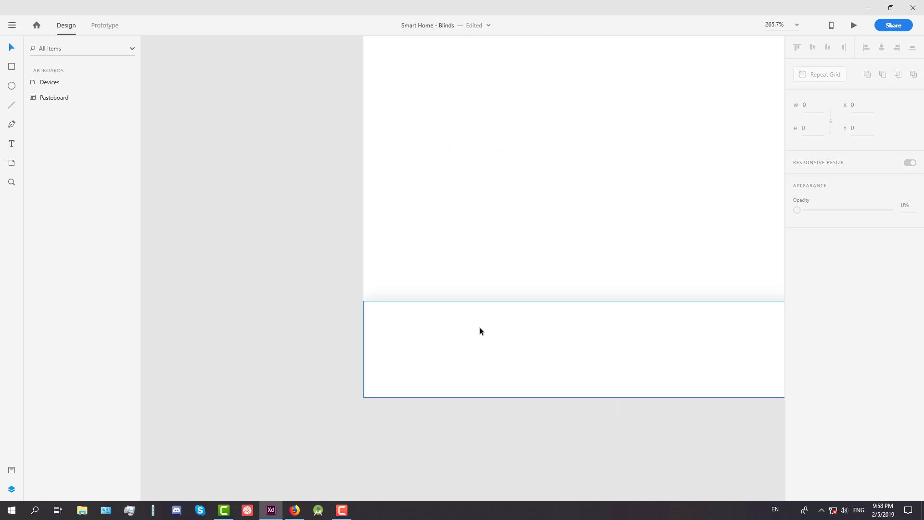
Step: Add a teal 'Devices' text label inside the bottom bar
{"action": "mouse_move", "coordinate": [464, 337]}
{"action": "left_mouse_down"}
{"action": "mouse_move", "coordinate": [450, 342]}
{"action": "mouse_move", "coordinate": [459, 347]}
{"action": "left_mouse_up"}
{"action": "key", "text": "t"}
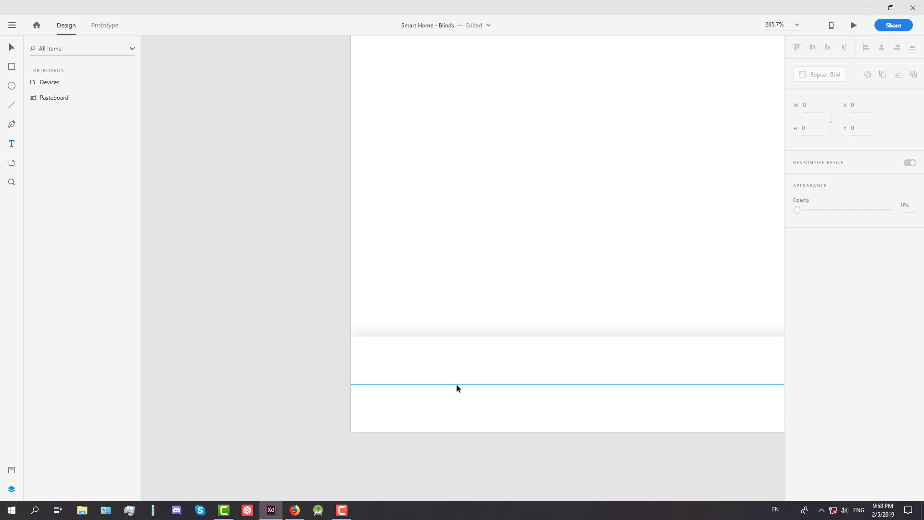
{"action": "left_click", "coordinate": [487, 386]}
{"action": "type", "text": "Devices"}
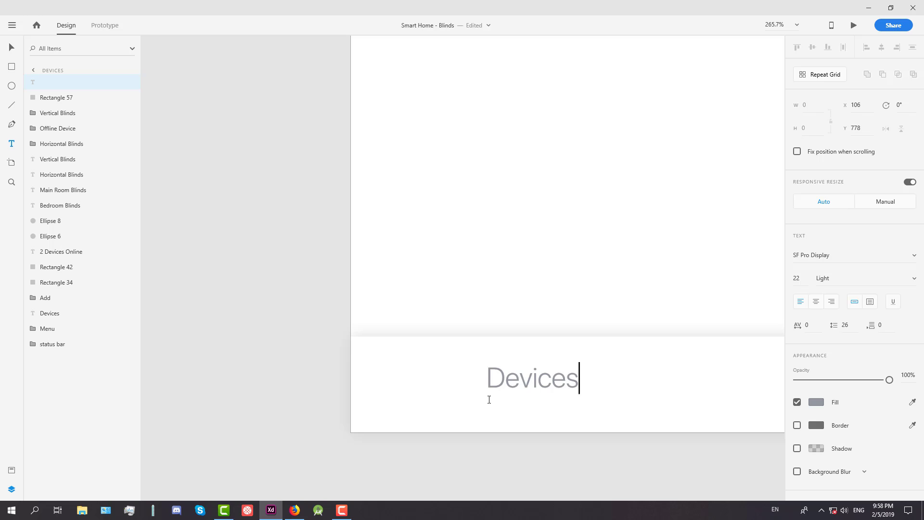
{"action": "left_click", "coordinate": [13, 48]}
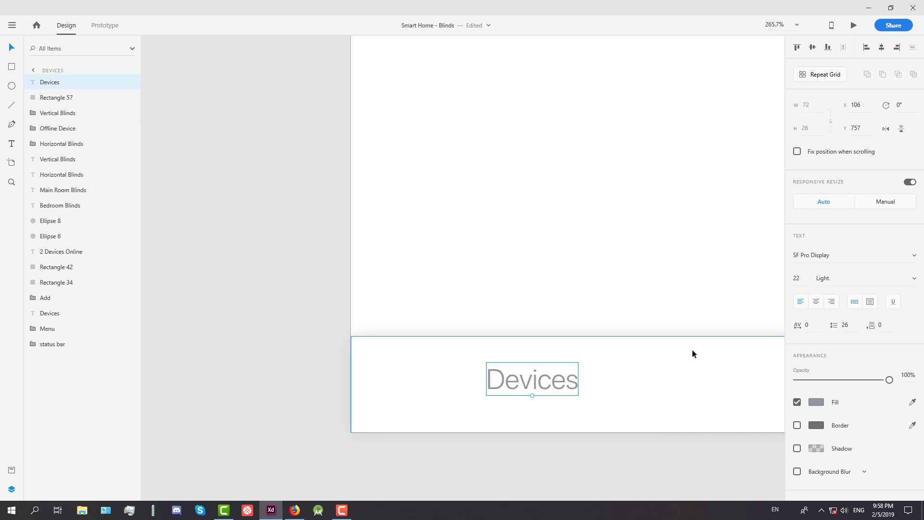
{"action": "left_click", "coordinate": [815, 402]}
{"action": "left_click", "coordinate": [737, 462]}
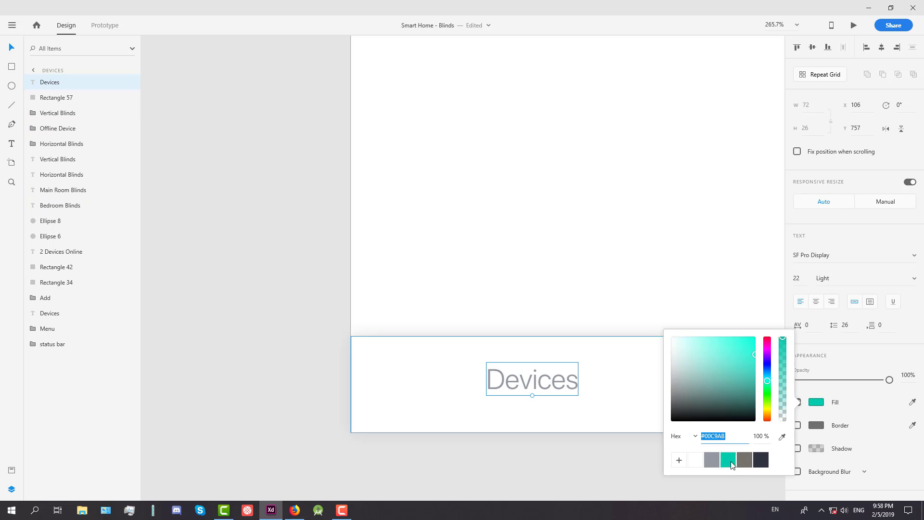
Step: Set the Devices label to font size 12 and Thin weight
{"action": "left_click", "coordinate": [800, 278]}
{"action": "type", "text": "12"}
{"action": "key", "text": "Return"}
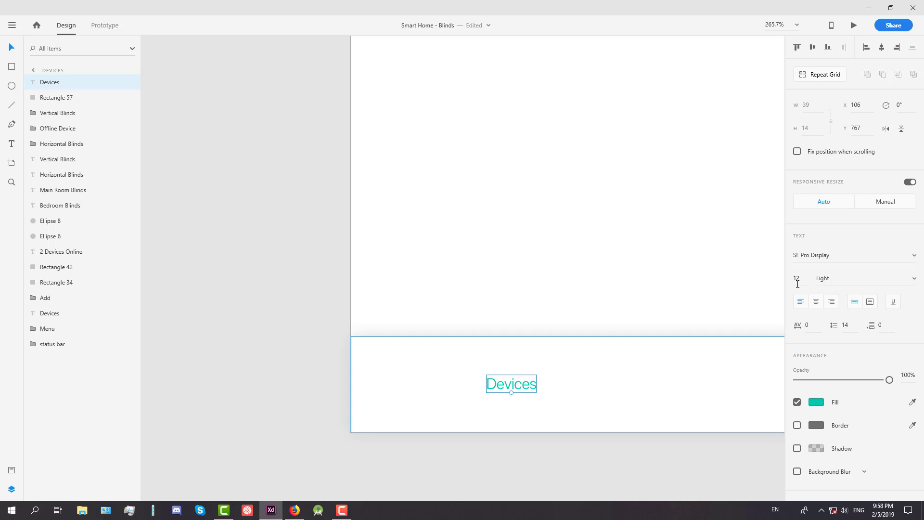
{"action": "left_click", "coordinate": [915, 281]}
{"action": "scroll", "coordinate": [849, 336], "scroll_direction": "up", "scroll_amount": 2}
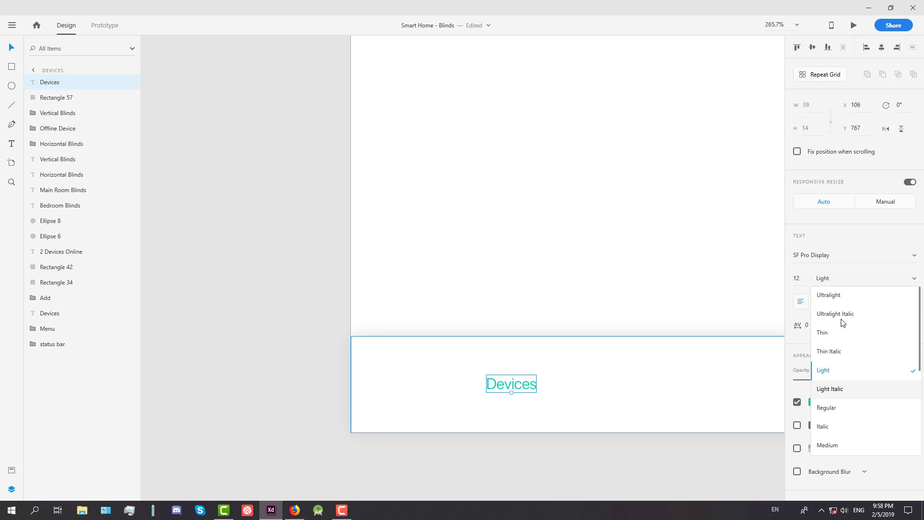
{"action": "left_click", "coordinate": [829, 339]}
Step: Copy the label, retype it as 'Schedules' and colour it grey
{"action": "left_click_drag", "start_coordinate": [413, 385], "coordinate": [507, 410]}
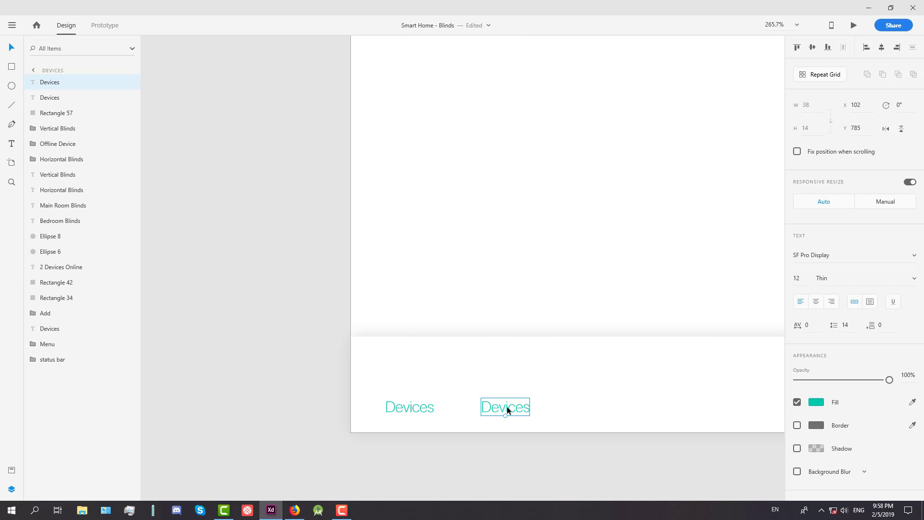
{"action": "double_click", "coordinate": [507, 410]}
{"action": "type", "text": "Sched"}
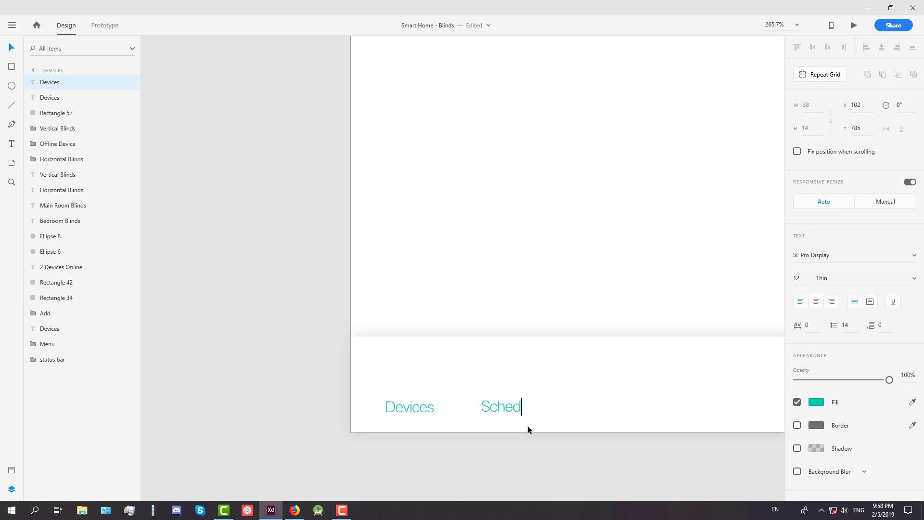
{"action": "key", "text": "Escape"}
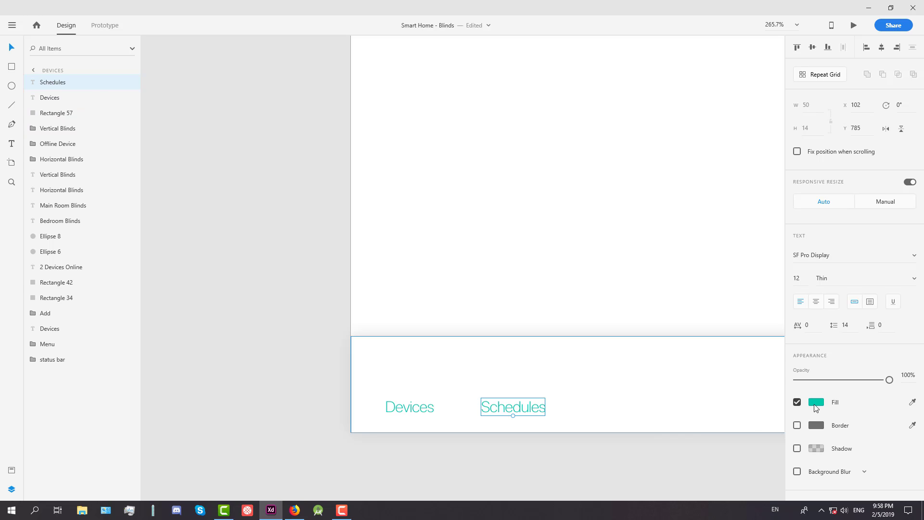
{"action": "left_click", "coordinate": [816, 401]}
{"action": "left_click", "coordinate": [713, 462]}
{"action": "left_click", "coordinate": [514, 415]}
Step: Duplicate the grey label into 'Groups' and 'Settings' labels
{"action": "left_click_drag", "start_coordinate": [513, 415], "coordinate": [651, 409]}
{"action": "double_click", "coordinate": [597, 410]}
{"action": "type", "text": "G"}
{"action": "key", "text": "Escape"}
{"action": "double_click", "coordinate": [652, 408]}
{"action": "type", "text": "Settings"}
{"action": "key", "text": "Escape"}
Step: Shift the Schedules, Groups and Settings labels right to space the tabs evenly
{"action": "scroll", "coordinate": [571, 375], "scroll_direction": "down", "scroll_amount": 3}
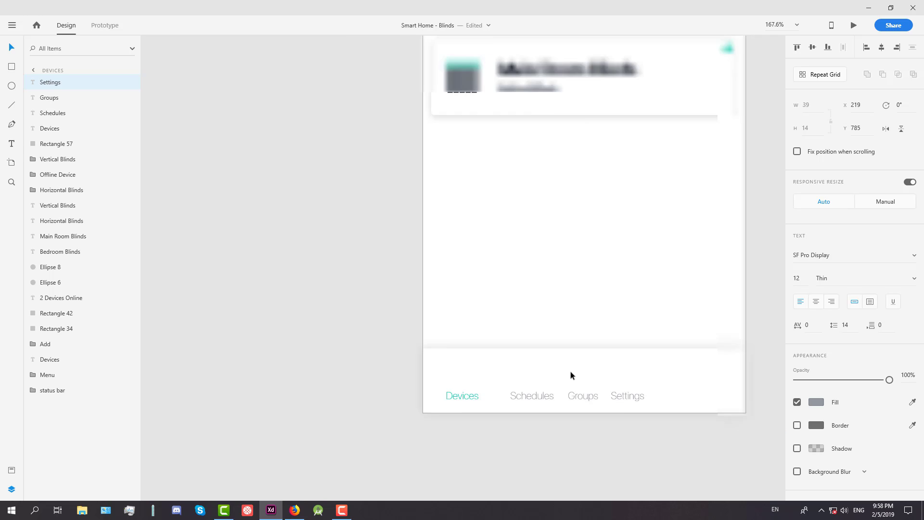
{"action": "scroll", "coordinate": [483, 380], "scroll_direction": "up", "scroll_amount": 5}
{"action": "left_click", "coordinate": [483, 380], "text": "shift"}
{"action": "left_click", "coordinate": [366, 371], "text": "shift"}
{"action": "left_click_drag", "start_coordinate": [473, 382], "coordinate": [571, 414]}
{"action": "left_click", "coordinate": [571, 414]}
{"action": "left_click_drag", "start_coordinate": [472, 427], "coordinate": [752, 429]}
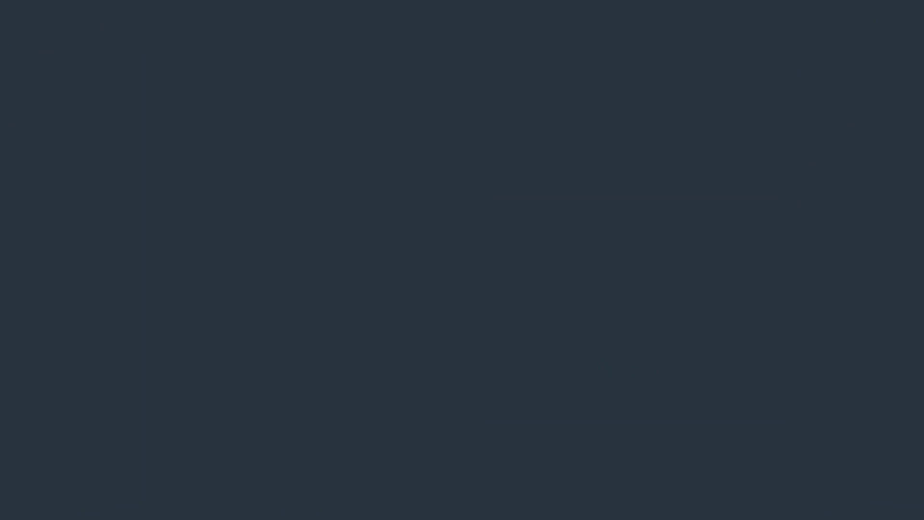